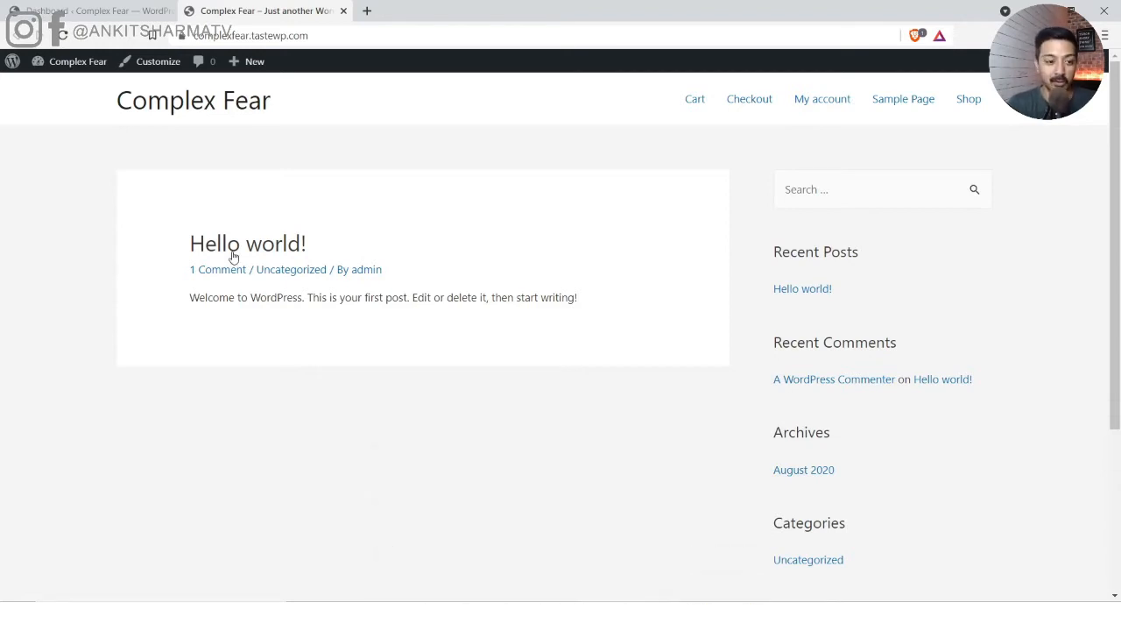
Check the existing posts in the admin posts list and on the site's front page.
{"action": "left_click", "coordinate": [99, 9]}
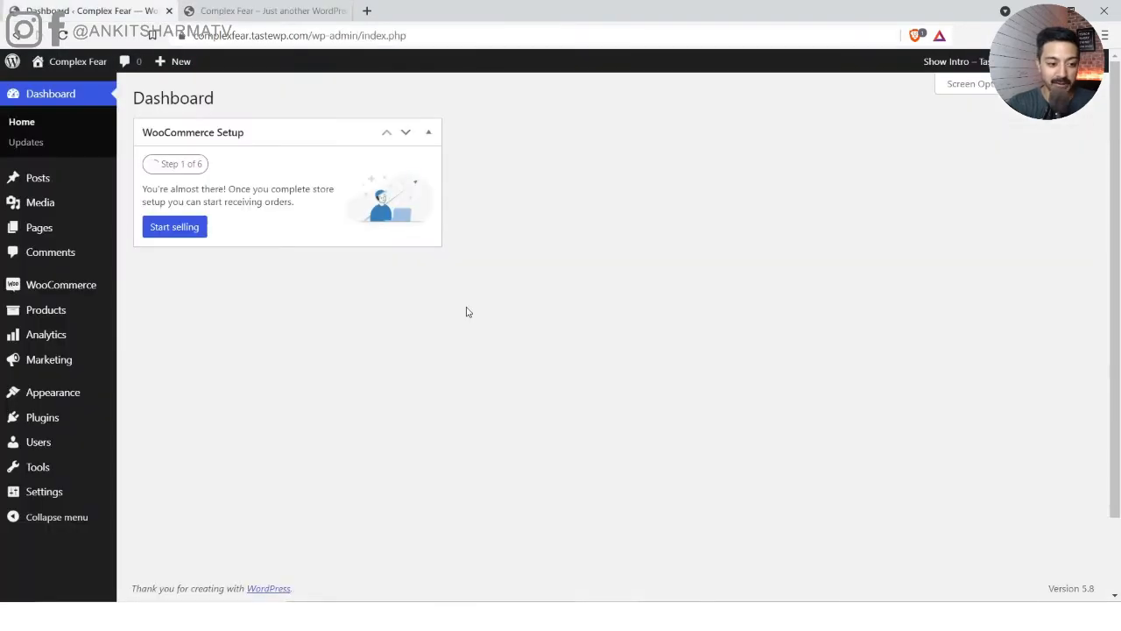
{"action": "mouse_move", "coordinate": [90, 298]}
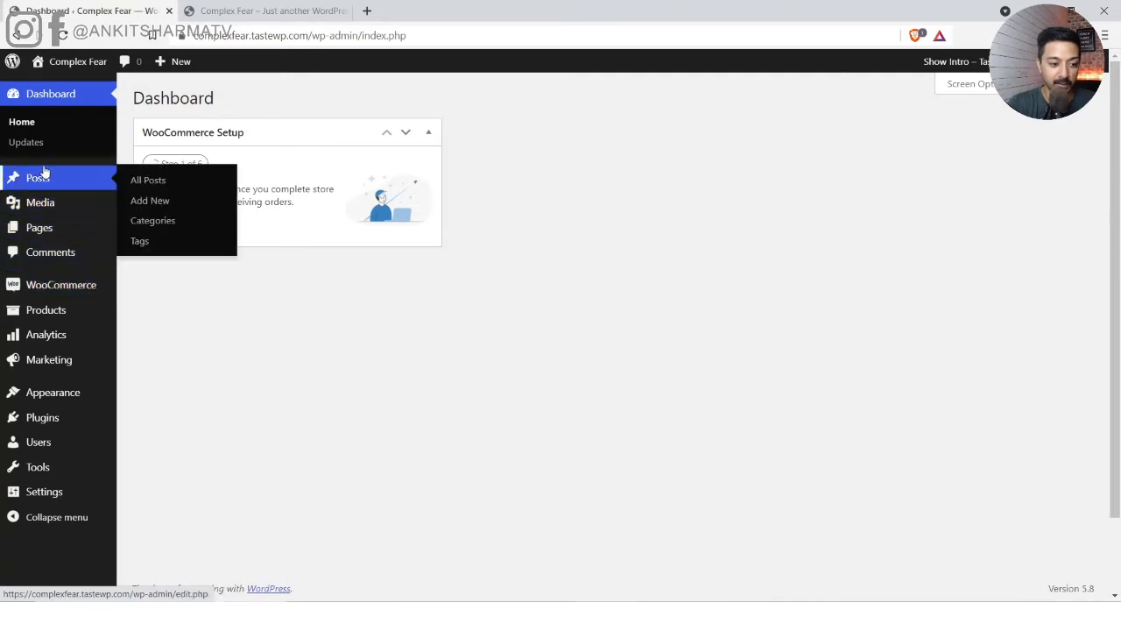
{"action": "left_click", "coordinate": [42, 178]}
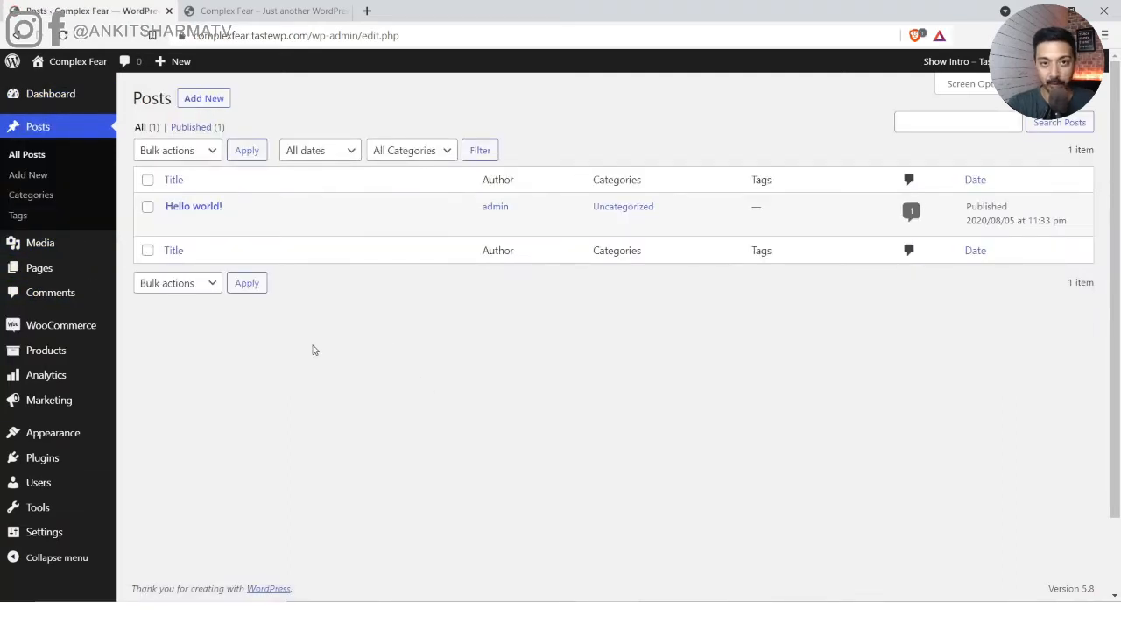
{"action": "left_click", "coordinate": [260, 7]}
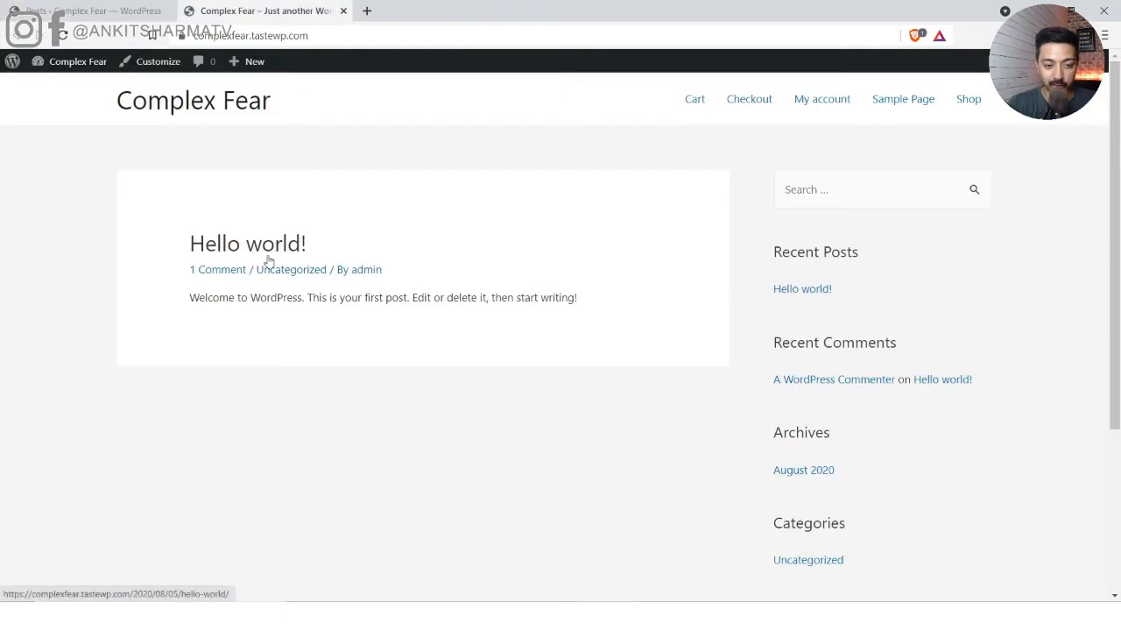
Search the plugin directory for "fake data" and find the FakerPress plugin in the results.
{"action": "left_click", "coordinate": [137, 4]}
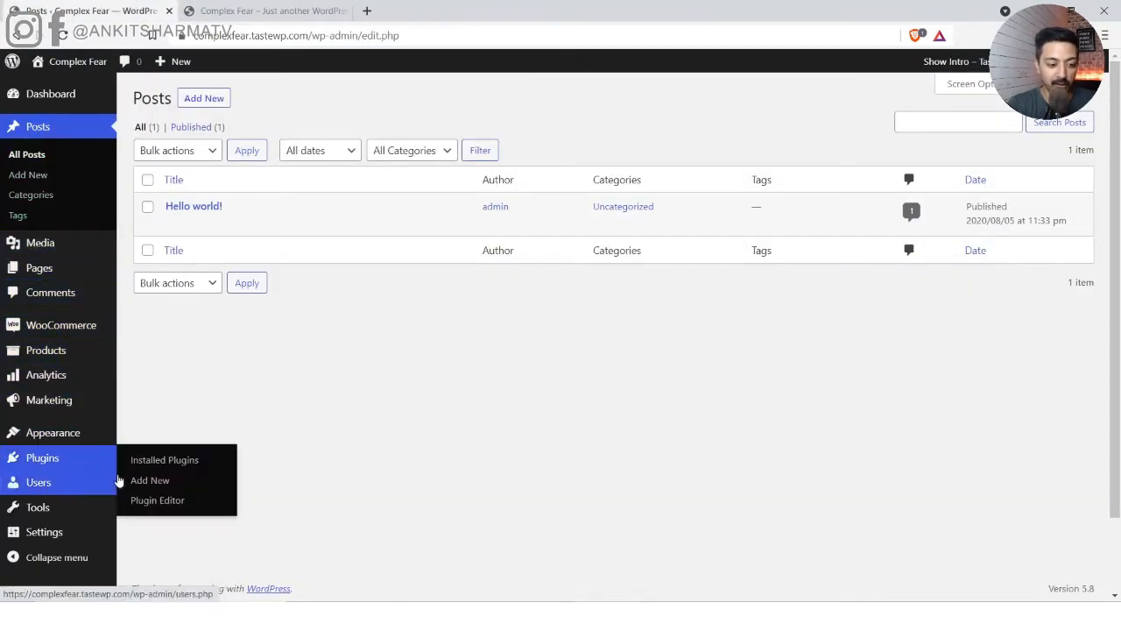
{"action": "left_click", "coordinate": [149, 482]}
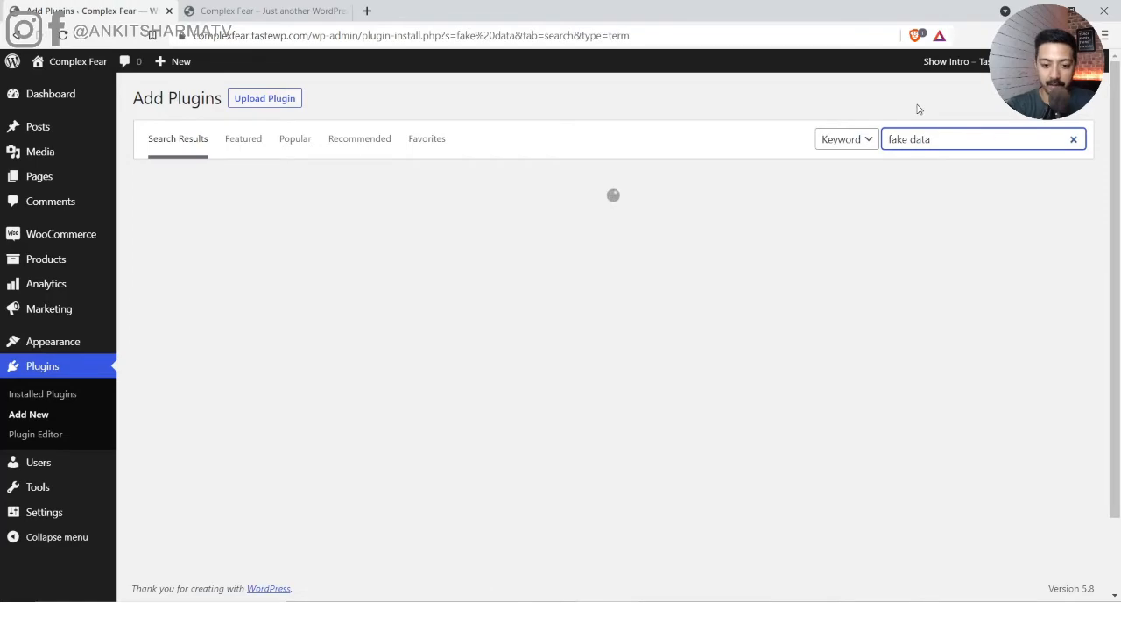
{"action": "scroll", "coordinate": [849, 115], "scroll_direction": "down", "scroll_amount": 8}
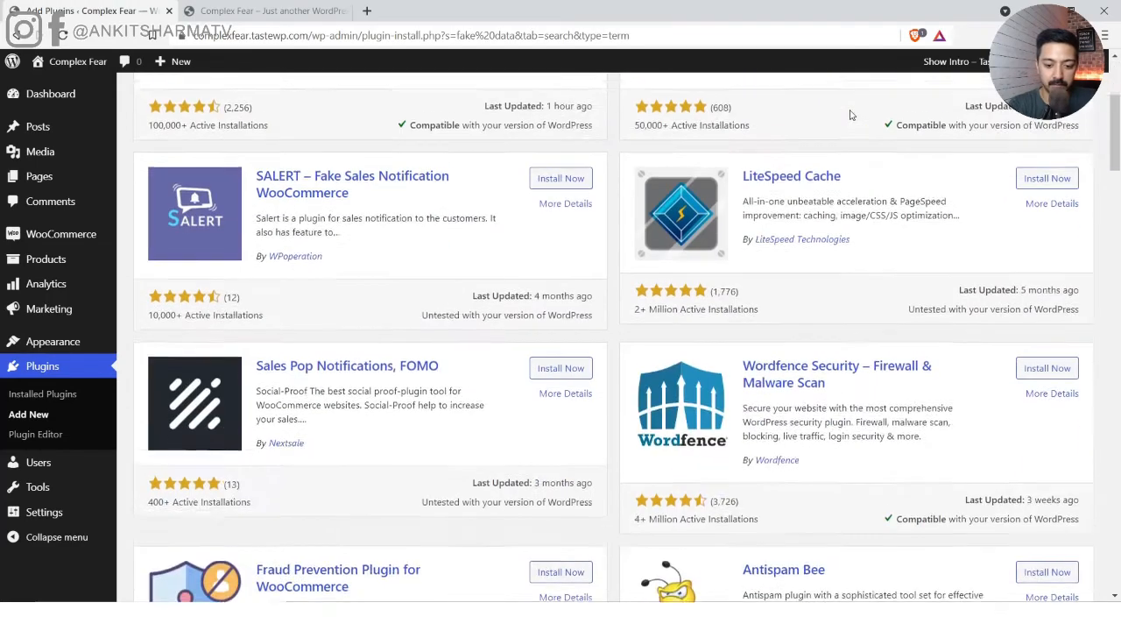
{"action": "scroll", "coordinate": [849, 114], "scroll_direction": "down", "scroll_amount": 6}
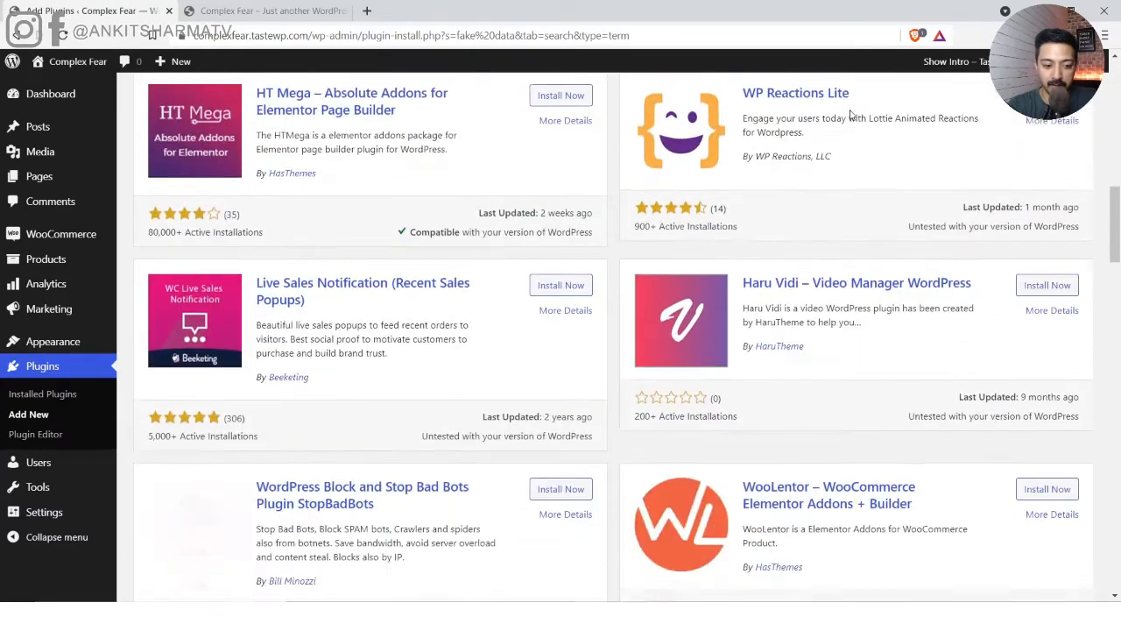
{"action": "scroll", "coordinate": [849, 115], "scroll_direction": "down", "scroll_amount": 5}
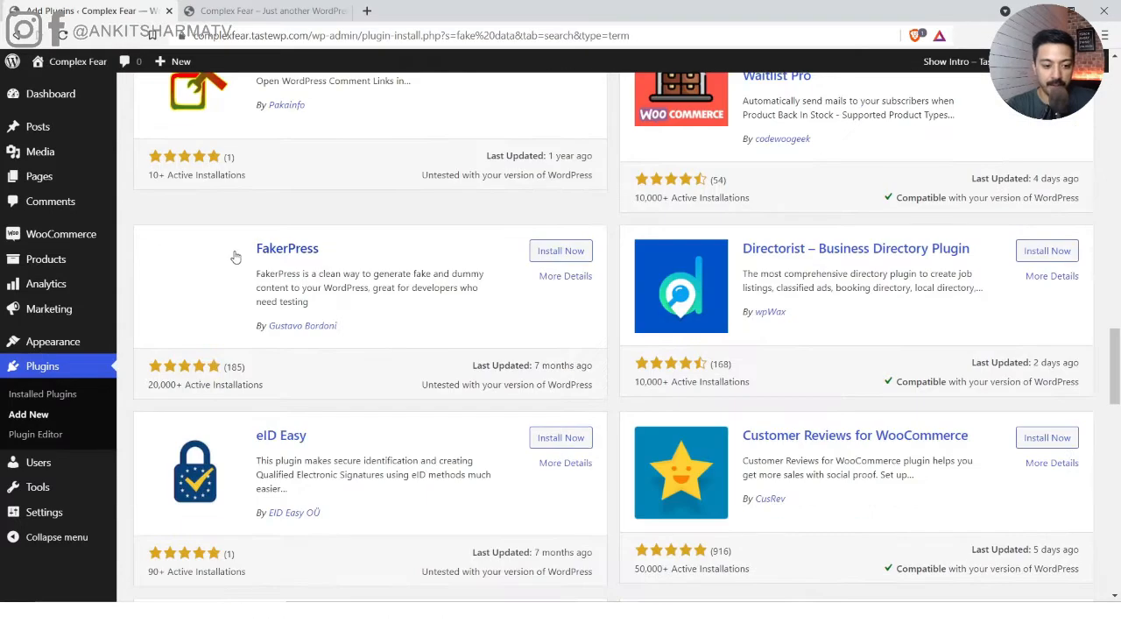
Open the FakerPress plugin details, then install and activate the plugin.
{"action": "left_click", "coordinate": [563, 274]}
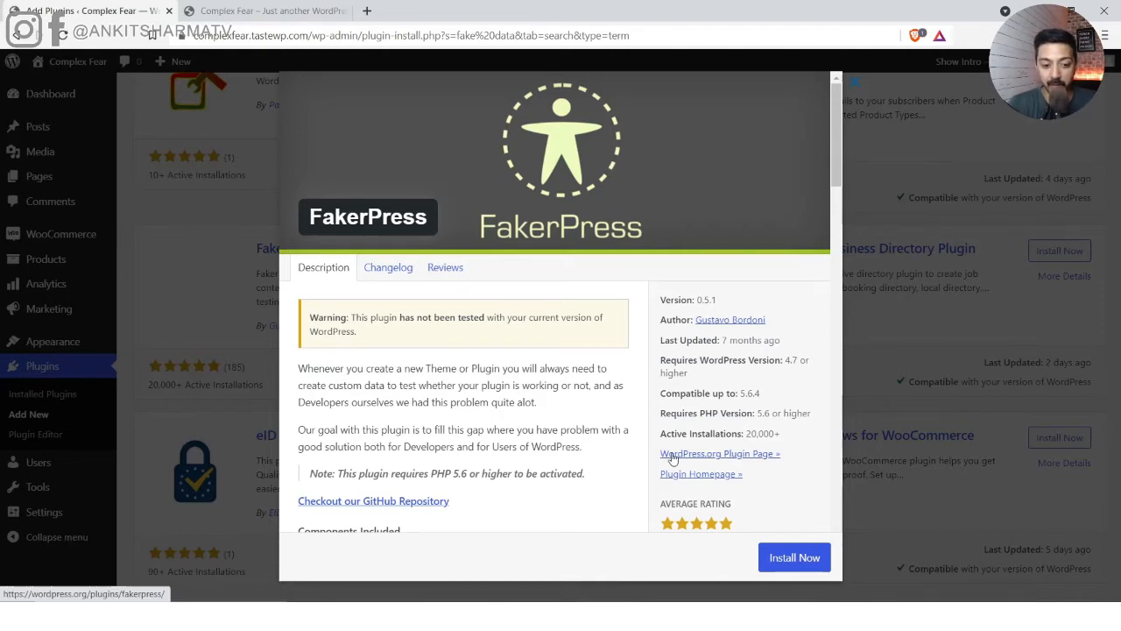
{"action": "left_click", "coordinate": [815, 558]}
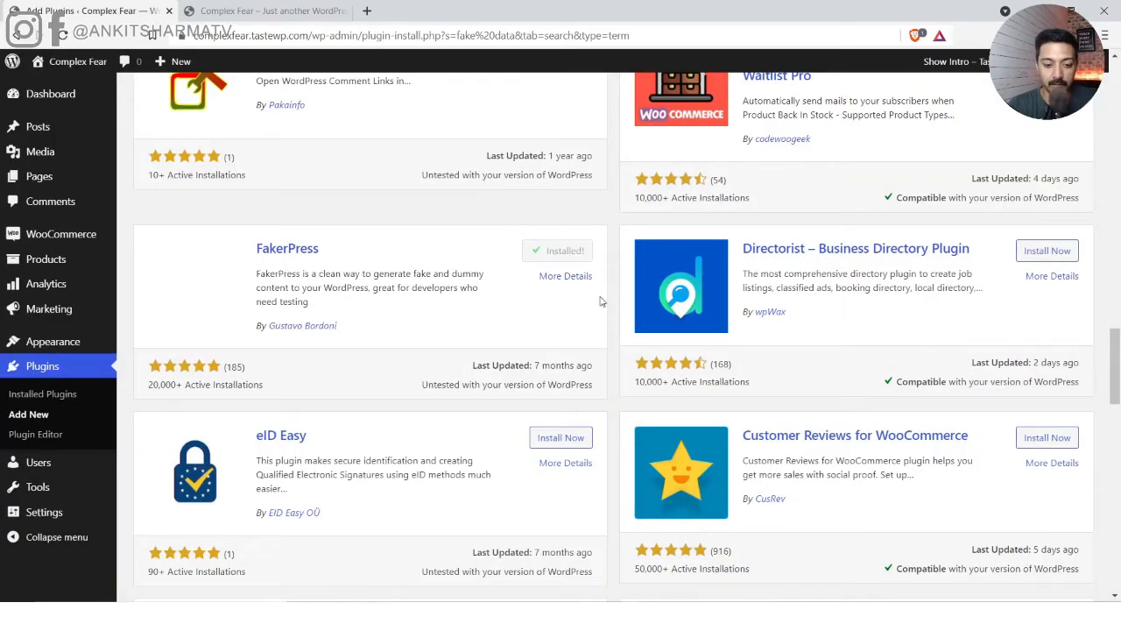
{"action": "left_click", "coordinate": [568, 252]}
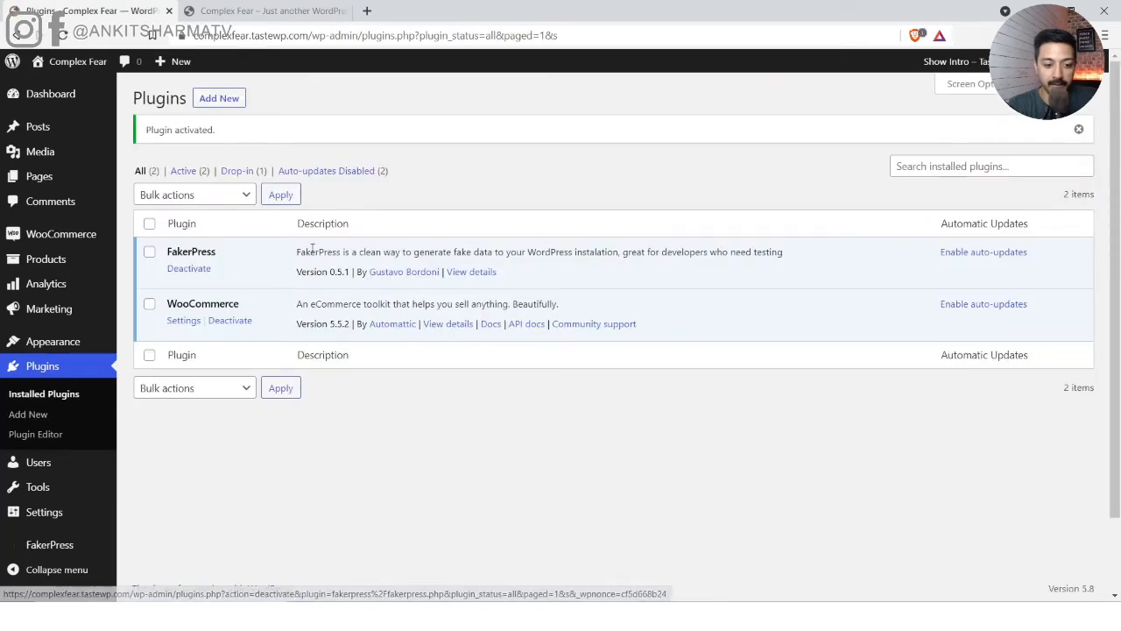
Open the FakerPress page for generating posts.
{"action": "scroll", "coordinate": [38, 462], "scroll_direction": "down", "scroll_amount": 1}
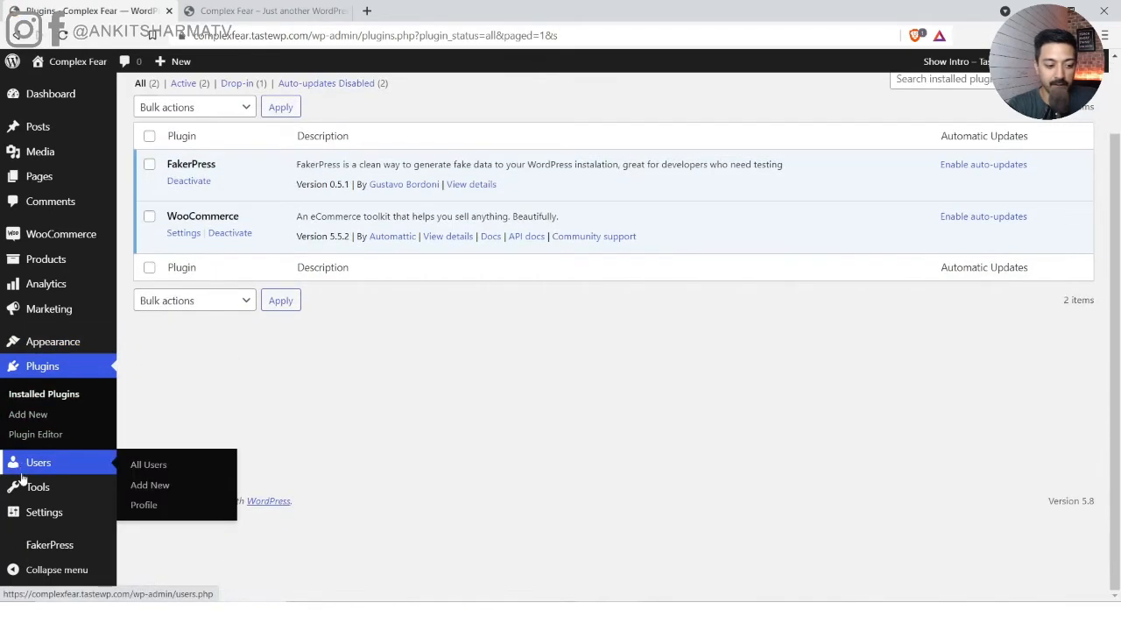
{"action": "mouse_move", "coordinate": [44, 543]}
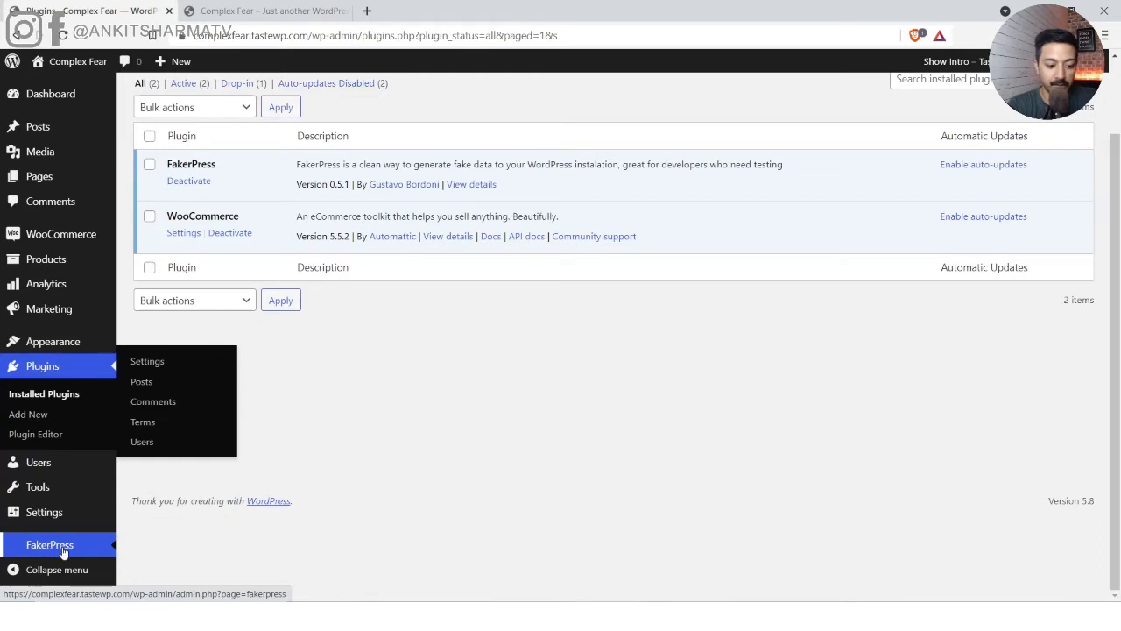
{"action": "left_click", "coordinate": [63, 549]}
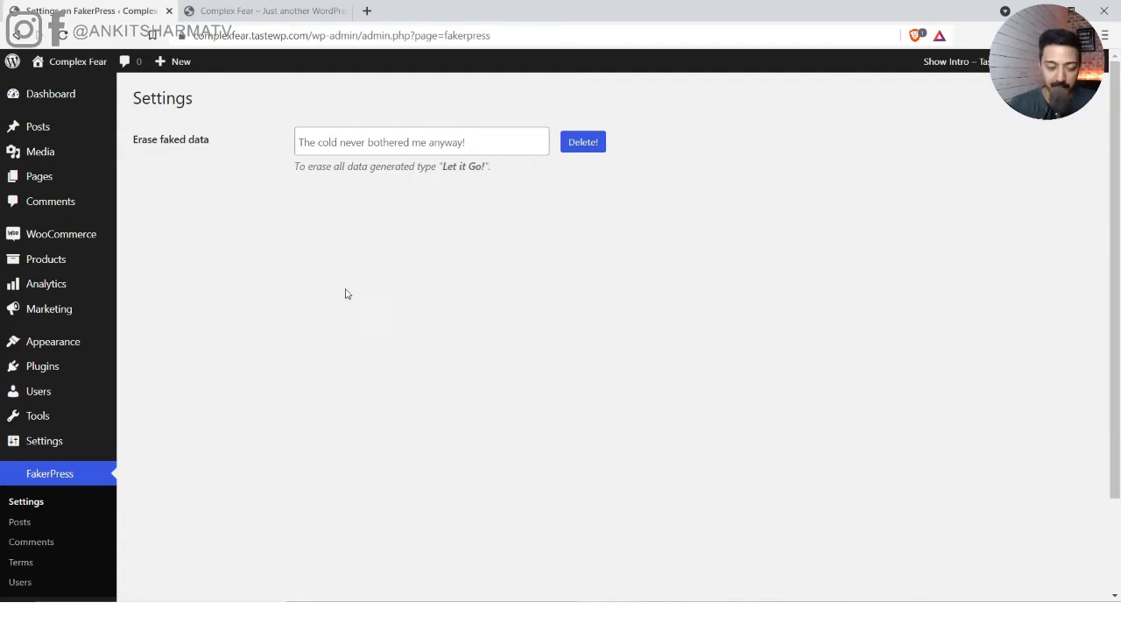
{"action": "left_click", "coordinate": [24, 526]}
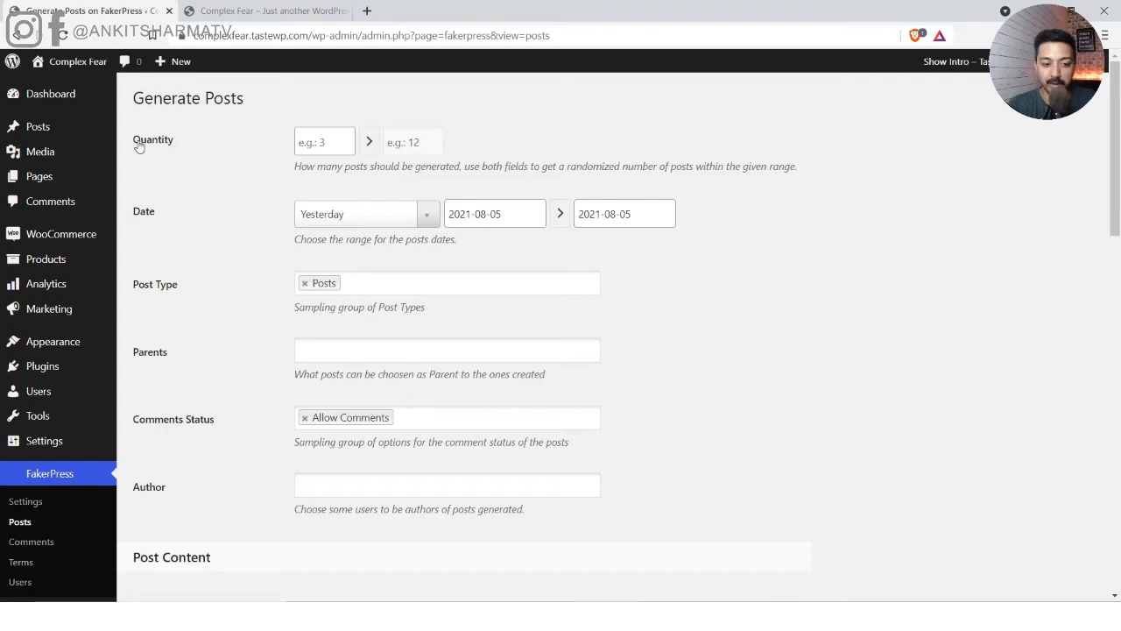
Set the quantity of generated posts to 12 and their date range to This week.
{"action": "left_click", "coordinate": [325, 141]}
{"action": "type", "text": "12"}
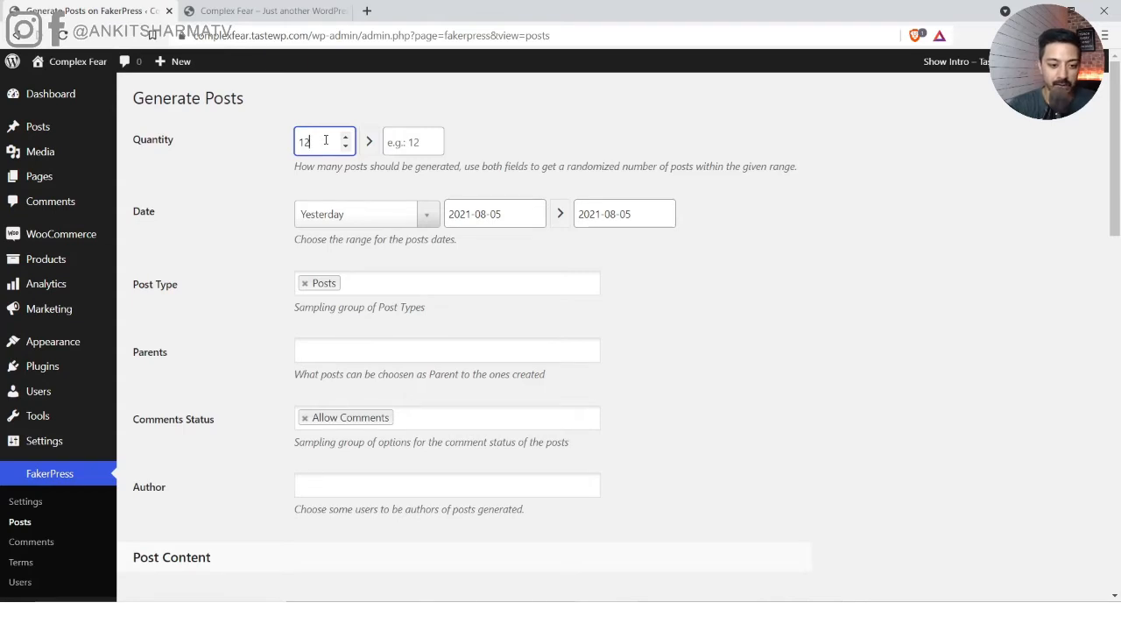
{"action": "left_click", "coordinate": [519, 137]}
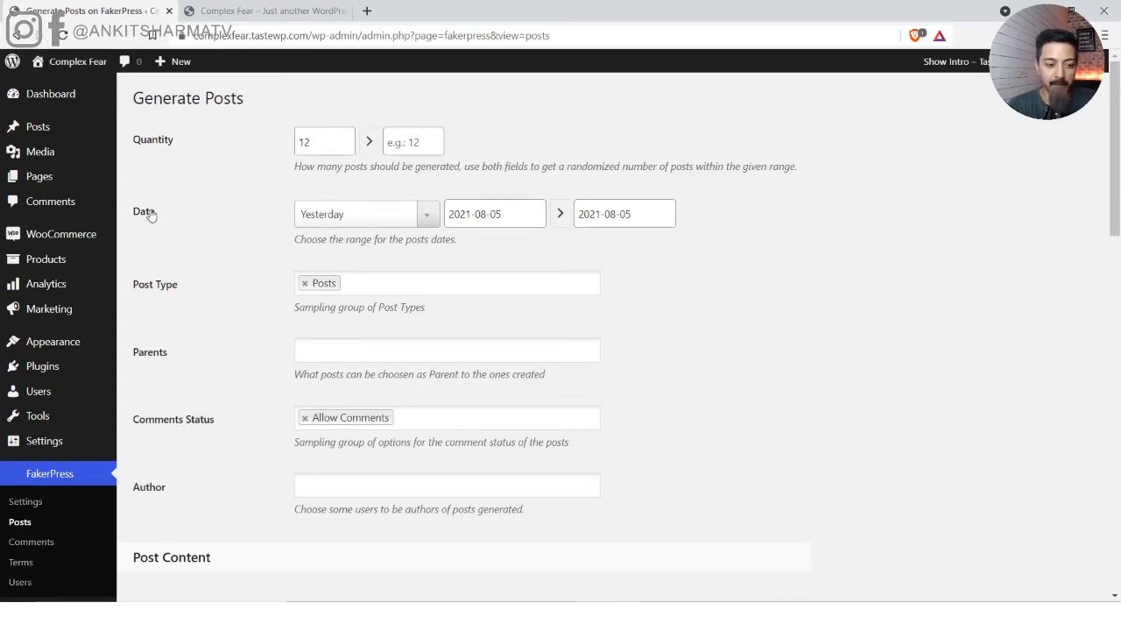
{"action": "left_click", "coordinate": [426, 219]}
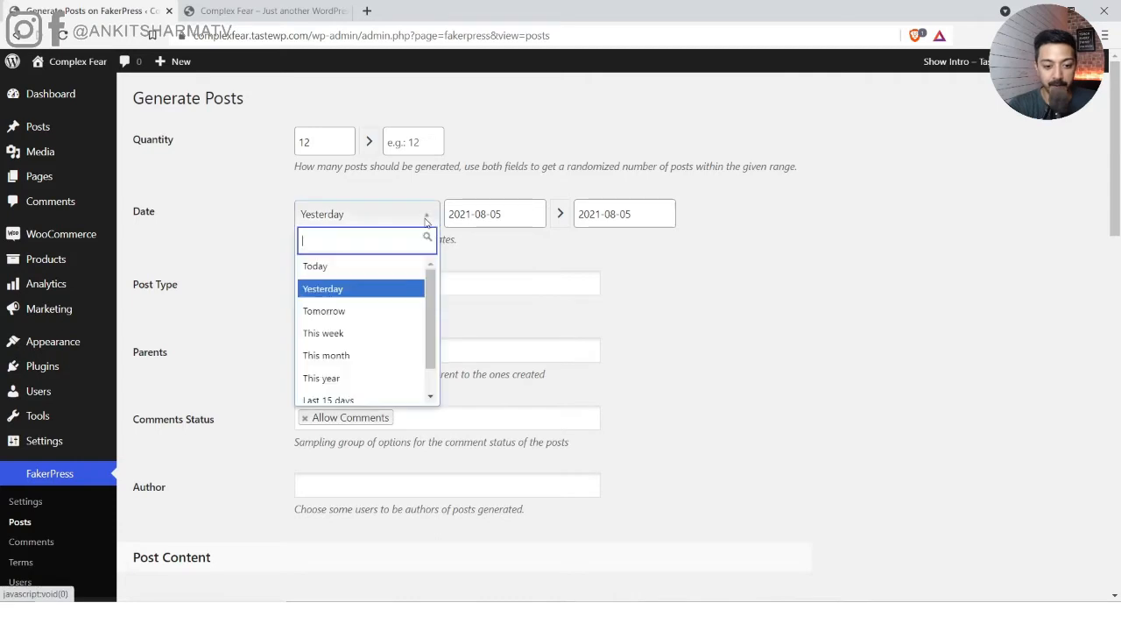
{"action": "left_click", "coordinate": [346, 333]}
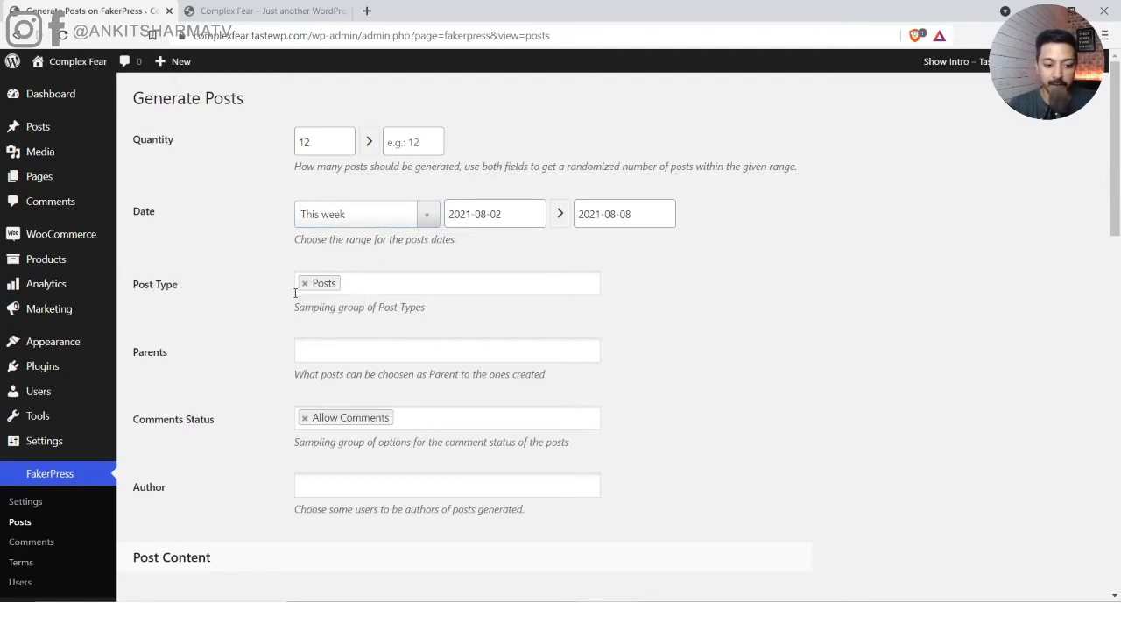
Examine the choices offered for the Post Type and Parents of the generated posts.
{"action": "left_click", "coordinate": [363, 290]}
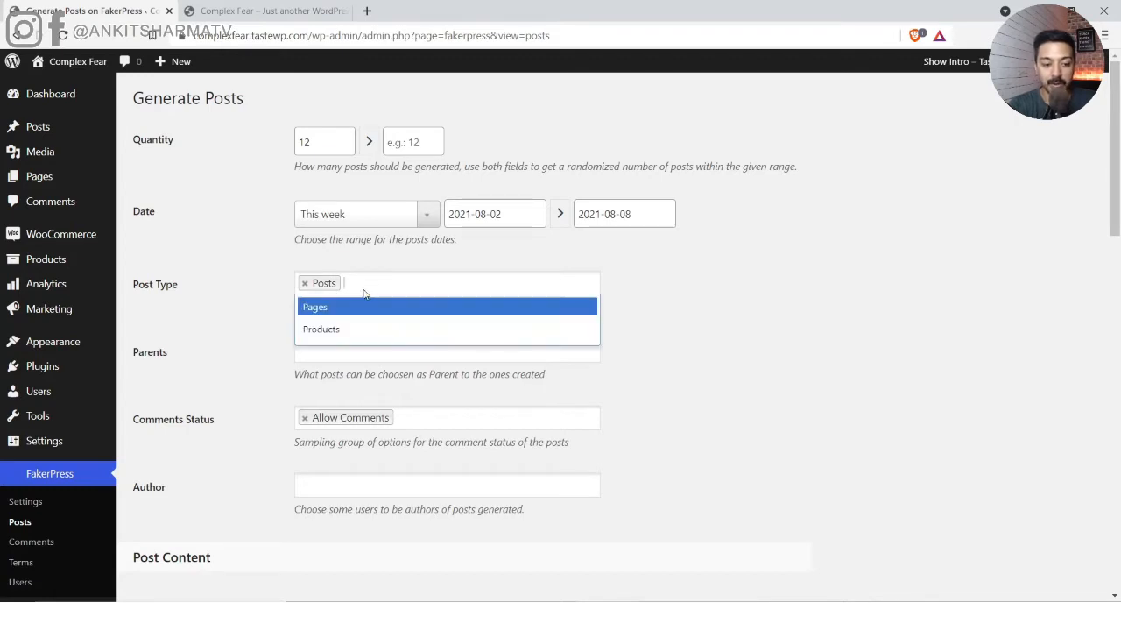
{"action": "left_click", "coordinate": [390, 289]}
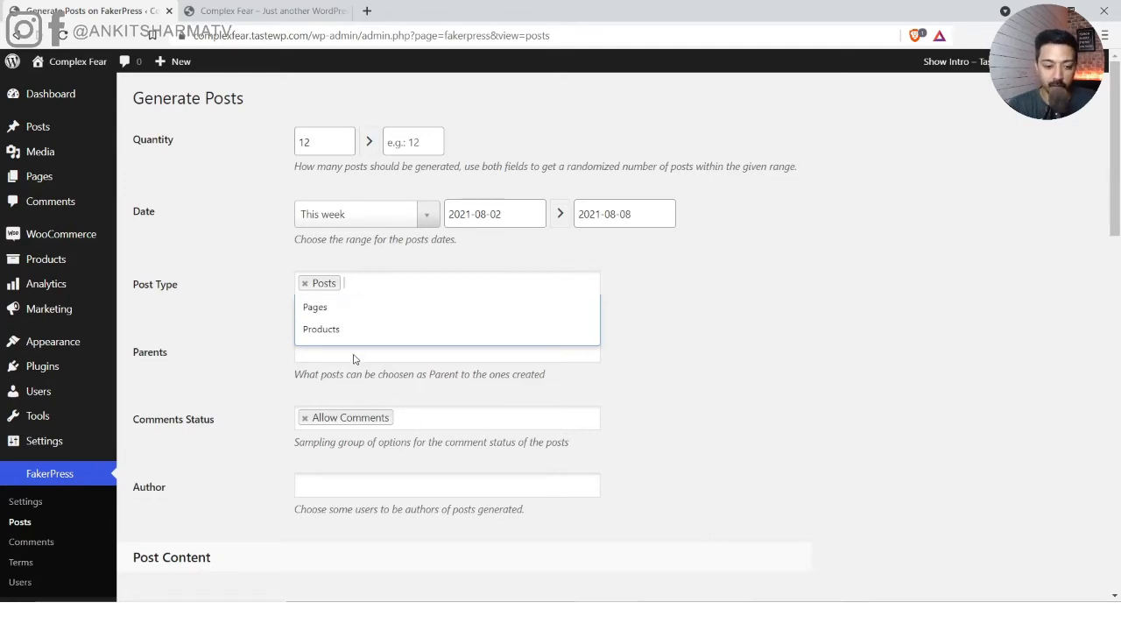
{"action": "left_click", "coordinate": [637, 292]}
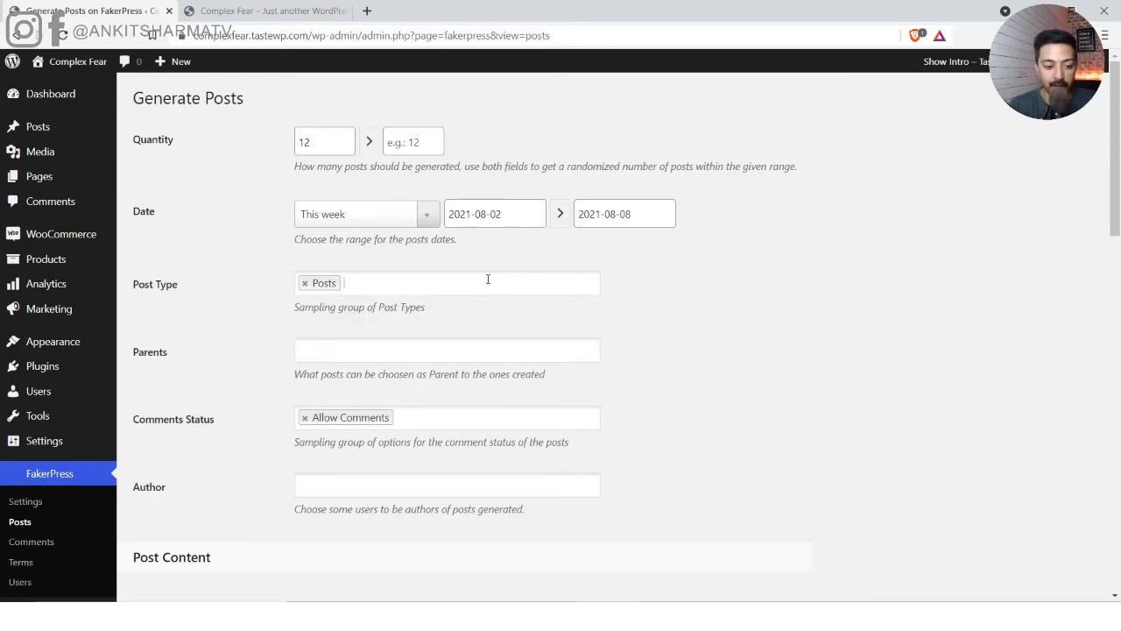
{"action": "left_click", "coordinate": [338, 347]}
{"action": "left_click", "coordinate": [223, 384]}
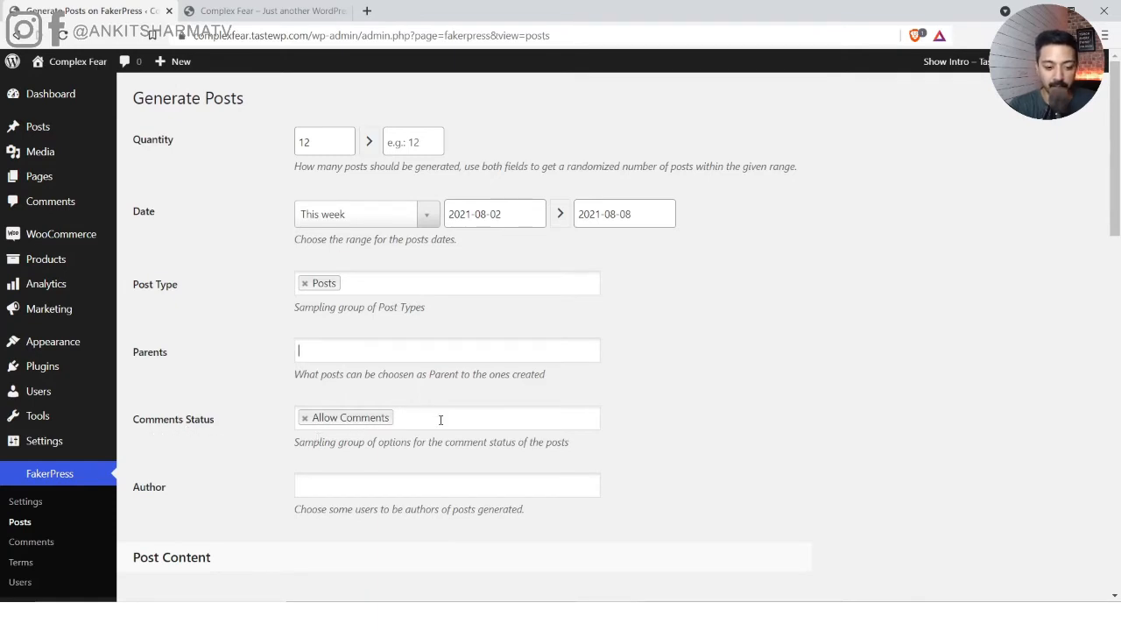
Assign admin as the author of the generated posts.
{"action": "scroll", "coordinate": [441, 420], "scroll_direction": "down", "scroll_amount": 2}
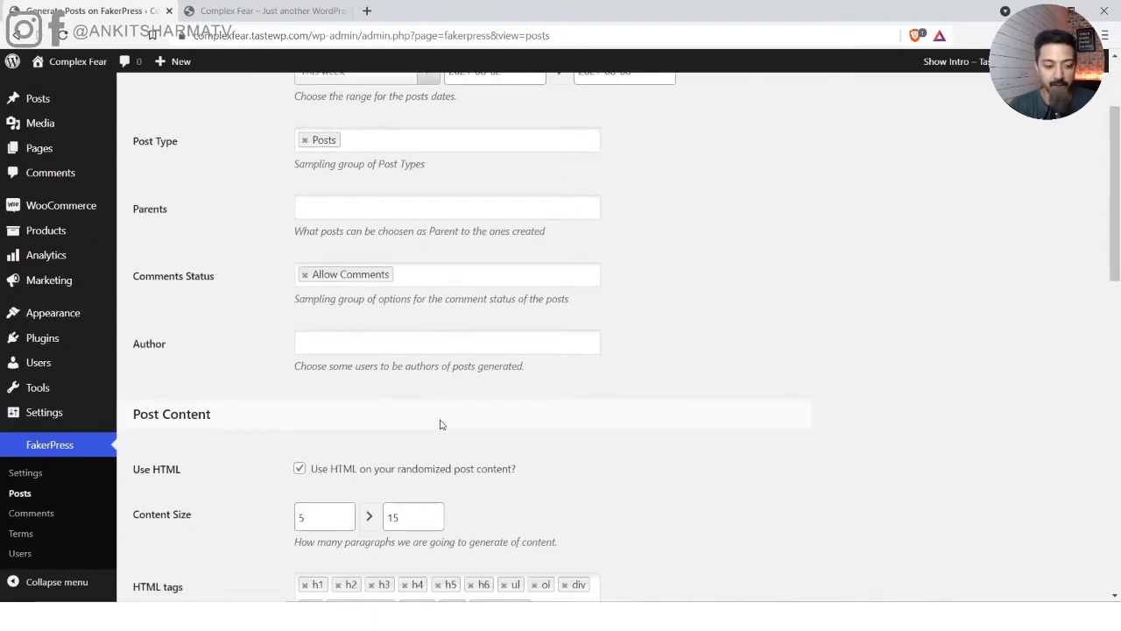
{"action": "left_click", "coordinate": [356, 349]}
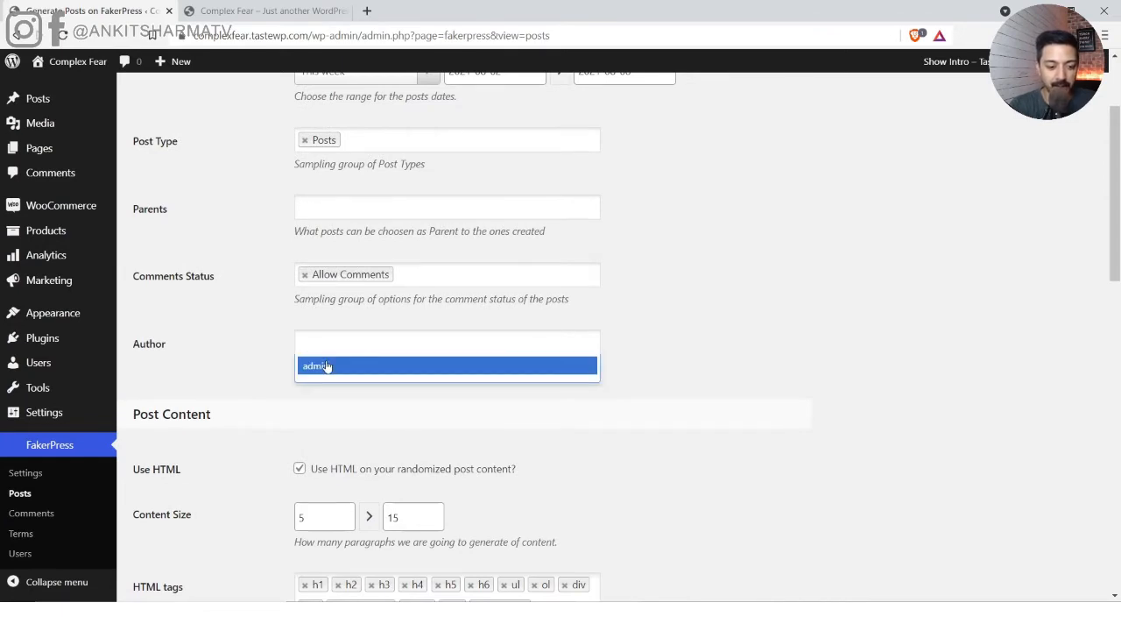
{"action": "left_click", "coordinate": [326, 366]}
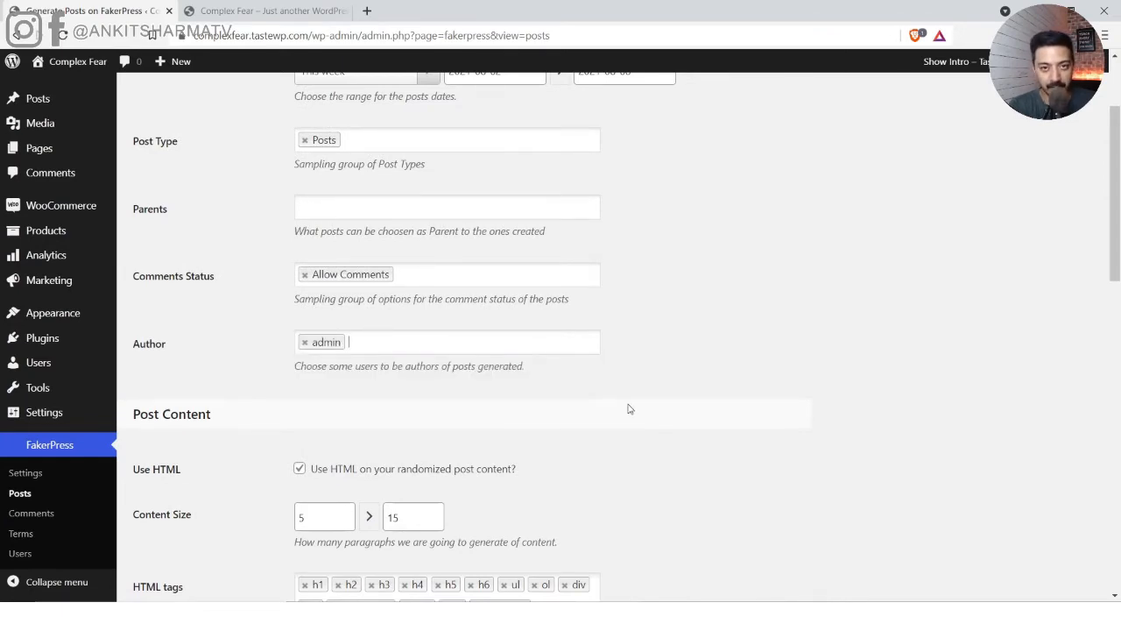
Review the HTML option and the Content Size paragraph range in the Post Content settings.
{"action": "scroll", "coordinate": [478, 438], "scroll_direction": "down", "scroll_amount": 3}
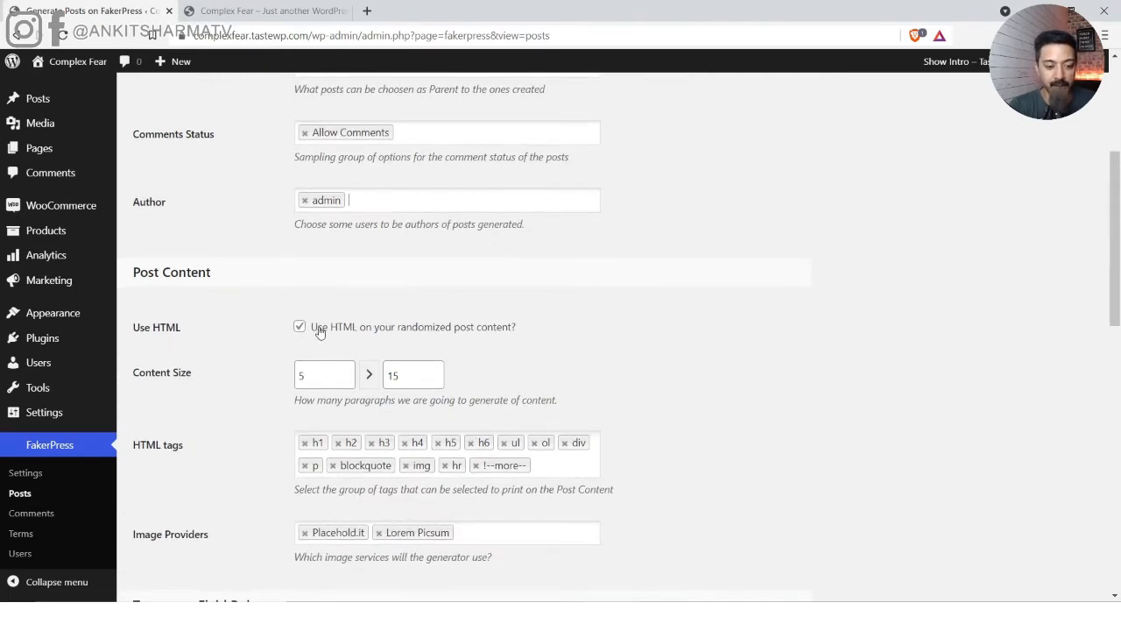
{"action": "left_click", "coordinate": [393, 375]}
{"action": "key", "text": "BackSpace"}
{"action": "type", "text": "1"}
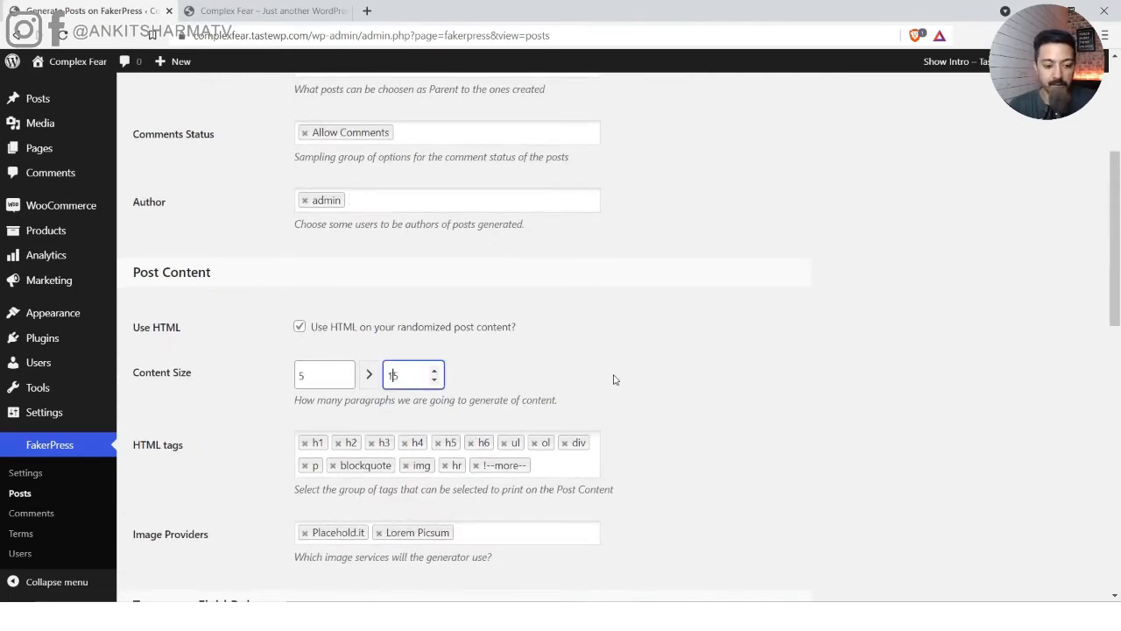
{"action": "left_click", "coordinate": [618, 377]}
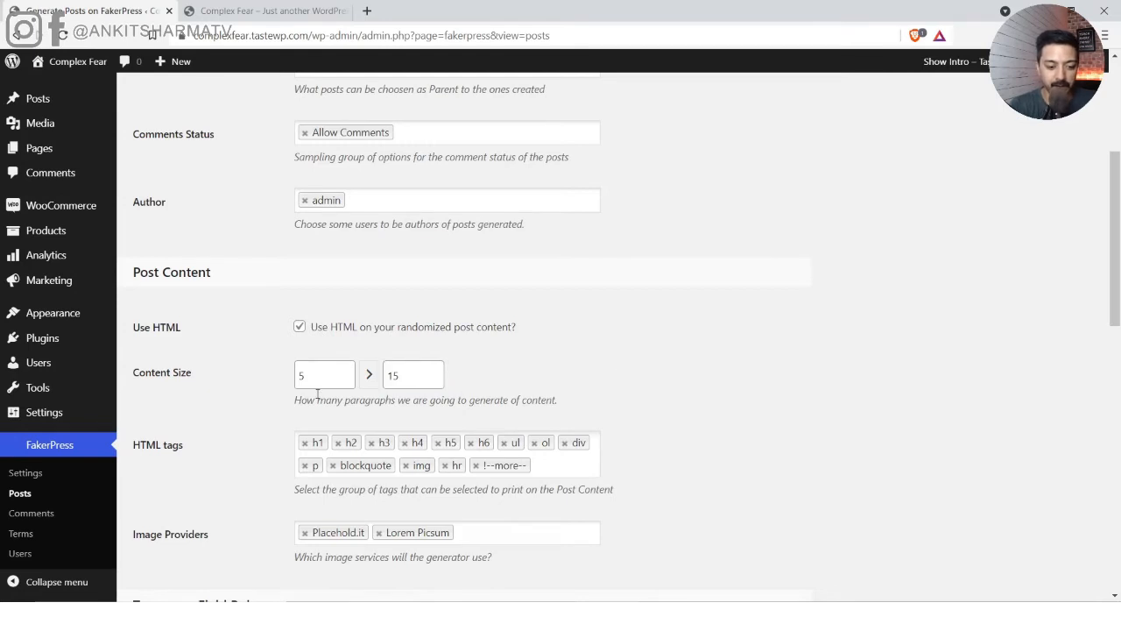
Remove Placehold.it from the image providers in the Post Content settings, keeping only Lorem Picsum.
{"action": "scroll", "coordinate": [243, 451], "scroll_direction": "down", "scroll_amount": 2}
{"action": "scroll", "coordinate": [243, 451], "scroll_direction": "down", "scroll_amount": 1}
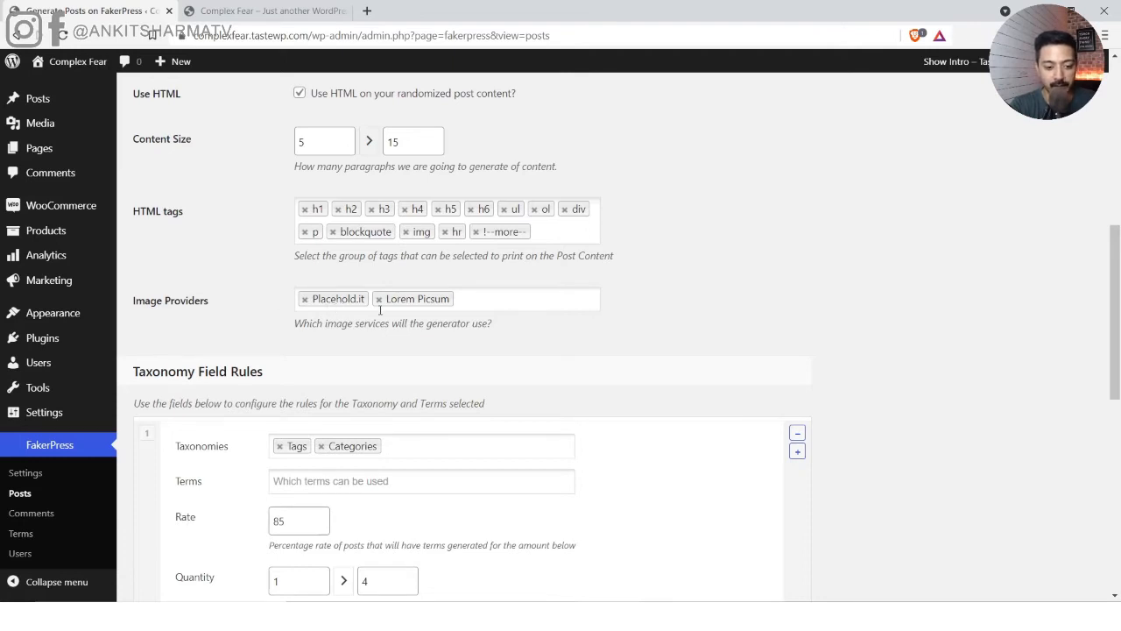
{"action": "left_click", "coordinate": [305, 300]}
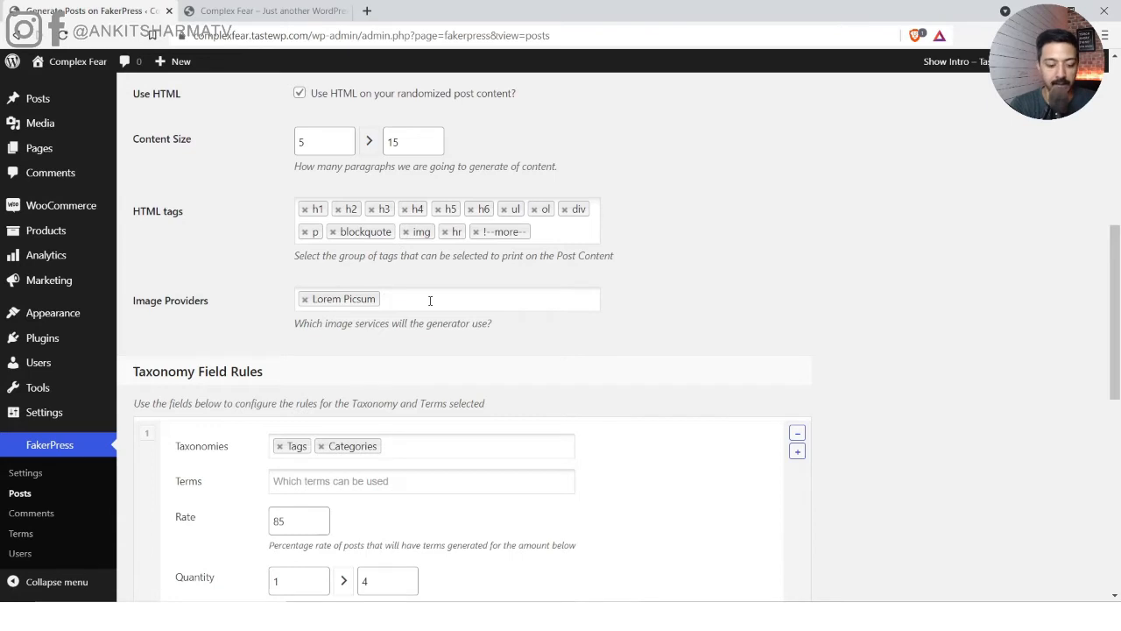
Review the Taxonomy Field Rules and Meta Field Rules through to the end of the post generator form.
{"action": "scroll", "coordinate": [430, 300], "scroll_direction": "down", "scroll_amount": 2}
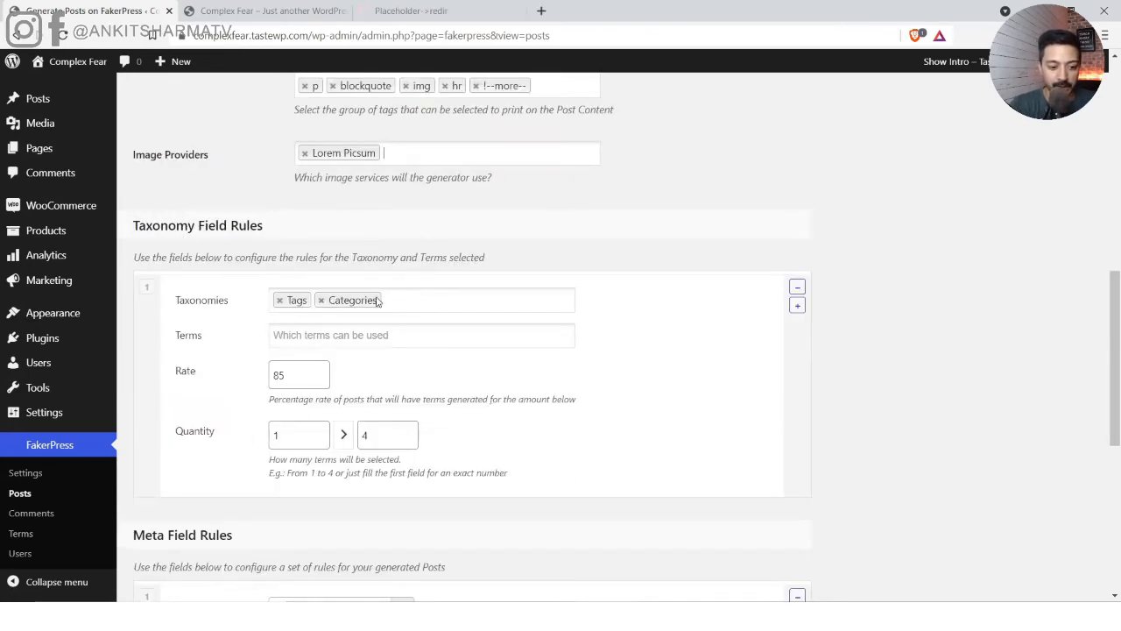
{"action": "scroll", "coordinate": [413, 304], "scroll_direction": "down", "scroll_amount": 1}
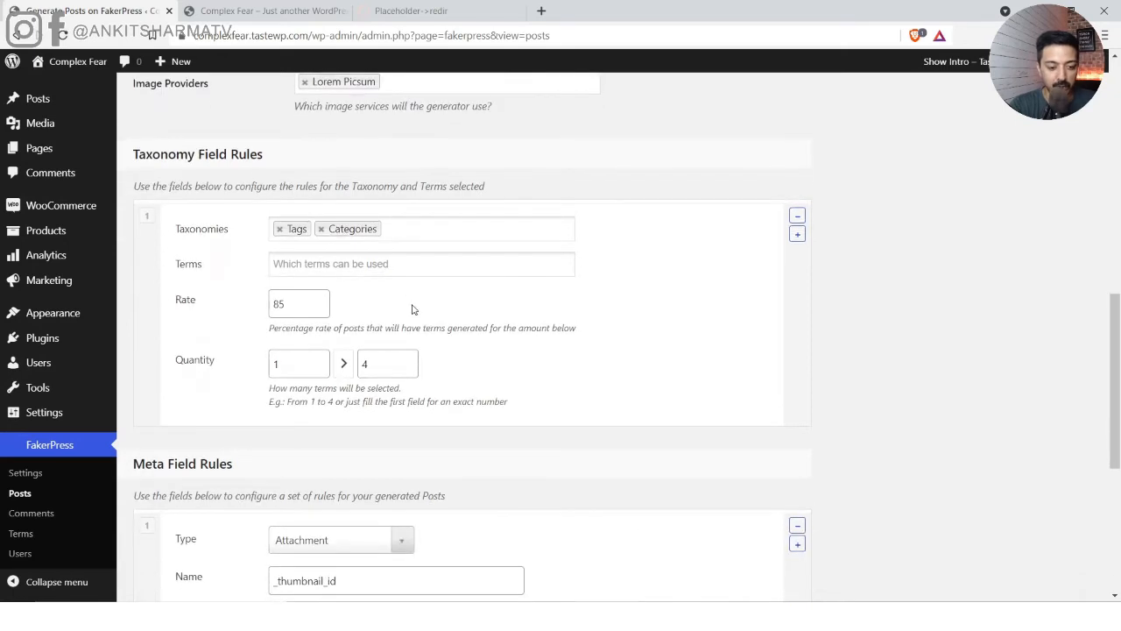
{"action": "scroll", "coordinate": [413, 309], "scroll_direction": "down", "scroll_amount": 2}
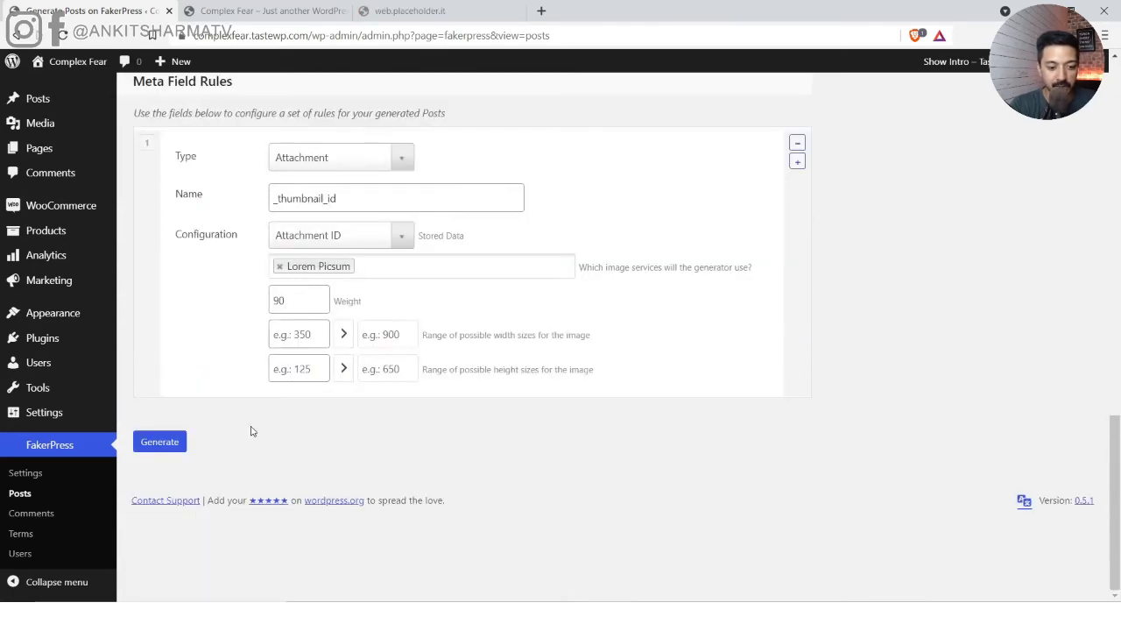
Generate the dummy posts with FakerPress and open the site's home page in a new browser tab.
{"action": "left_click", "coordinate": [151, 443]}
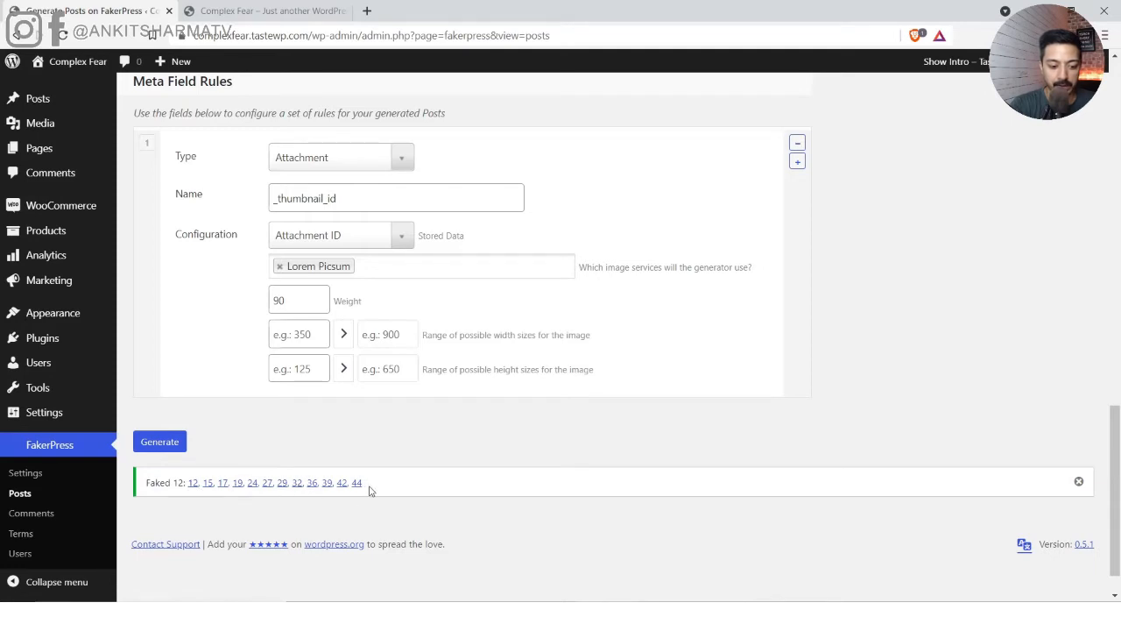
{"action": "left_click", "coordinate": [280, 11]}
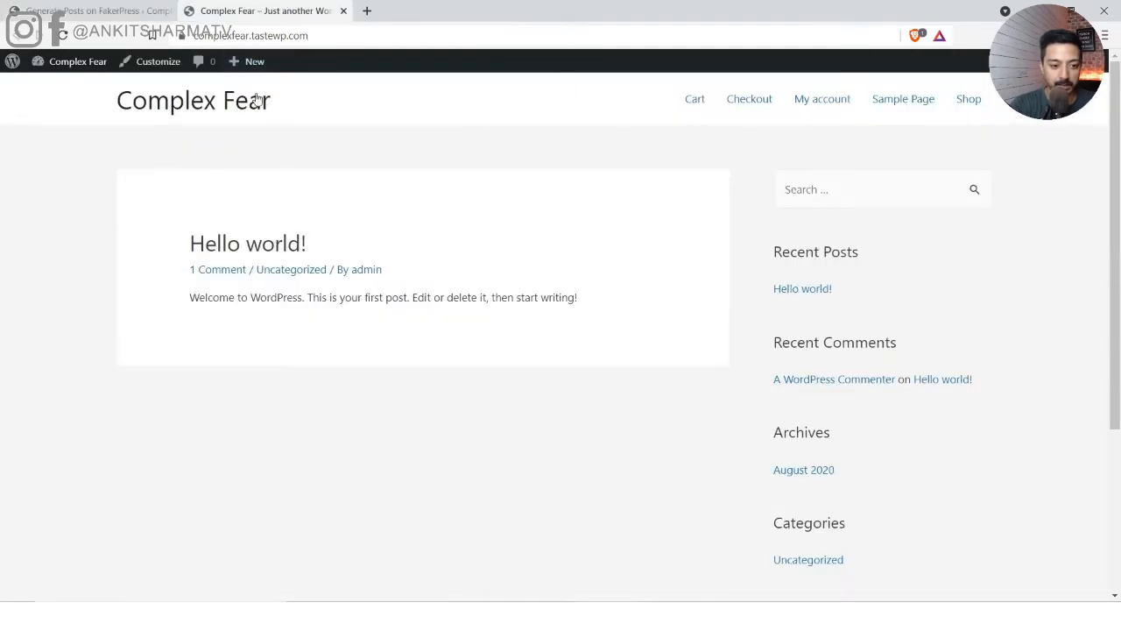
{"action": "right_click", "coordinate": [228, 104]}
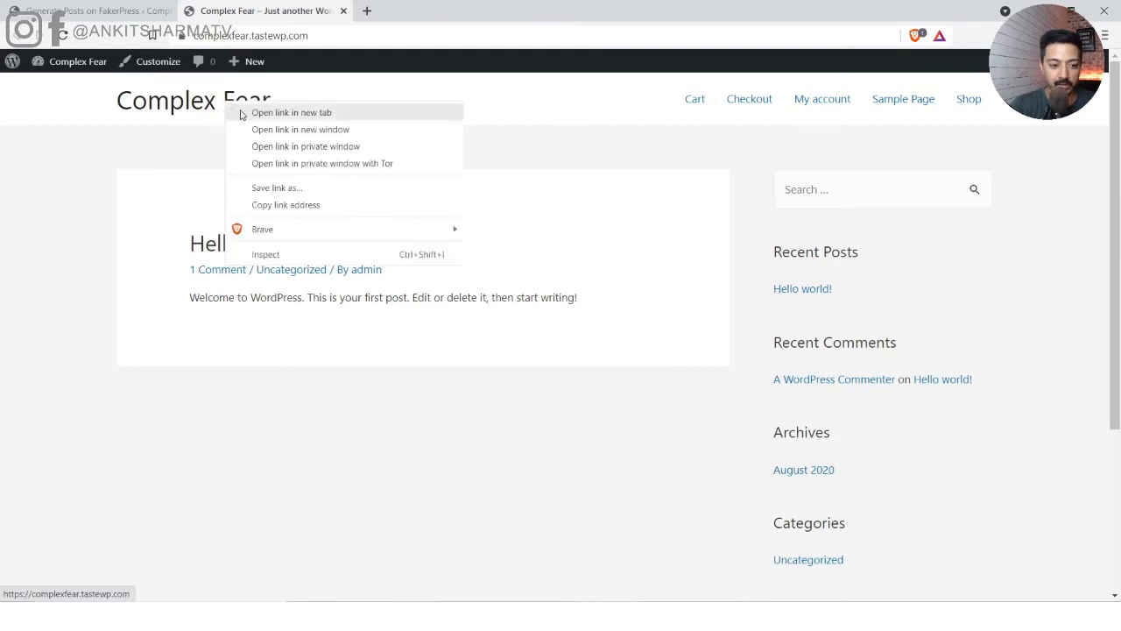
{"action": "left_click", "coordinate": [242, 114]}
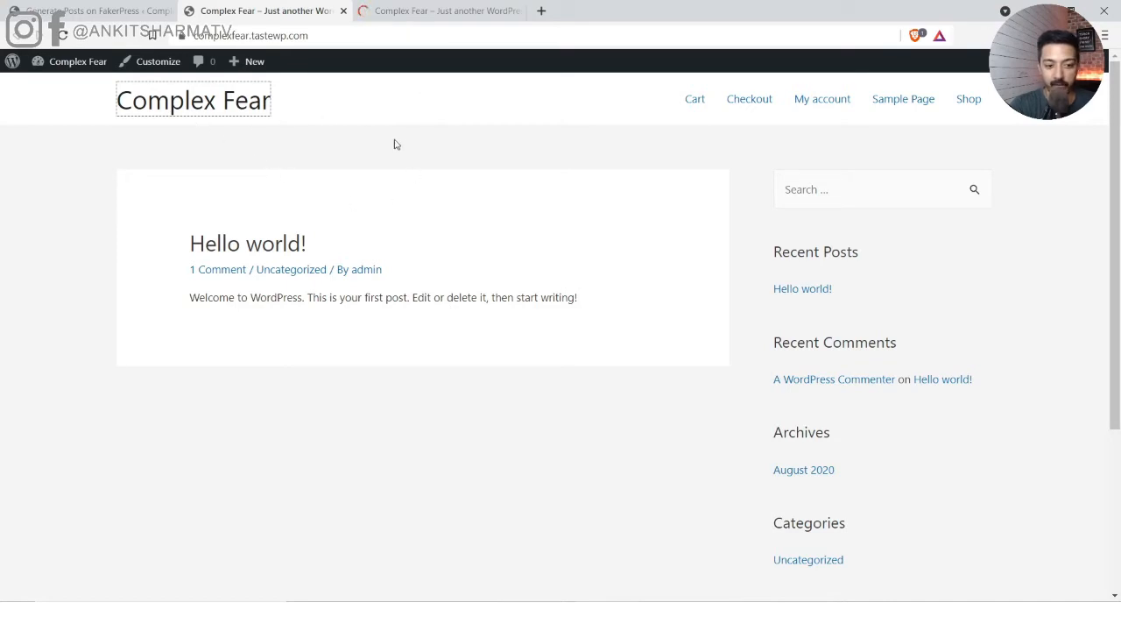
{"action": "left_click", "coordinate": [451, 9]}
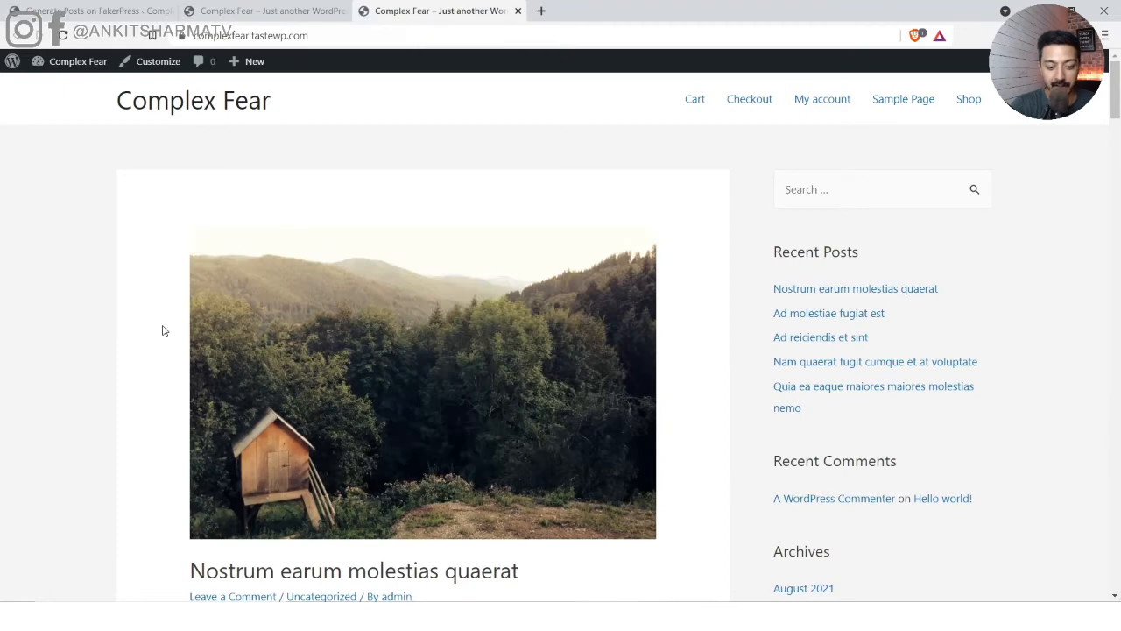
Look through the generated posts on the home page and examine the full "Nostrum earum molestias quaerat" post down to its comment form.
{"action": "scroll", "coordinate": [162, 331], "scroll_direction": "down", "scroll_amount": 9}
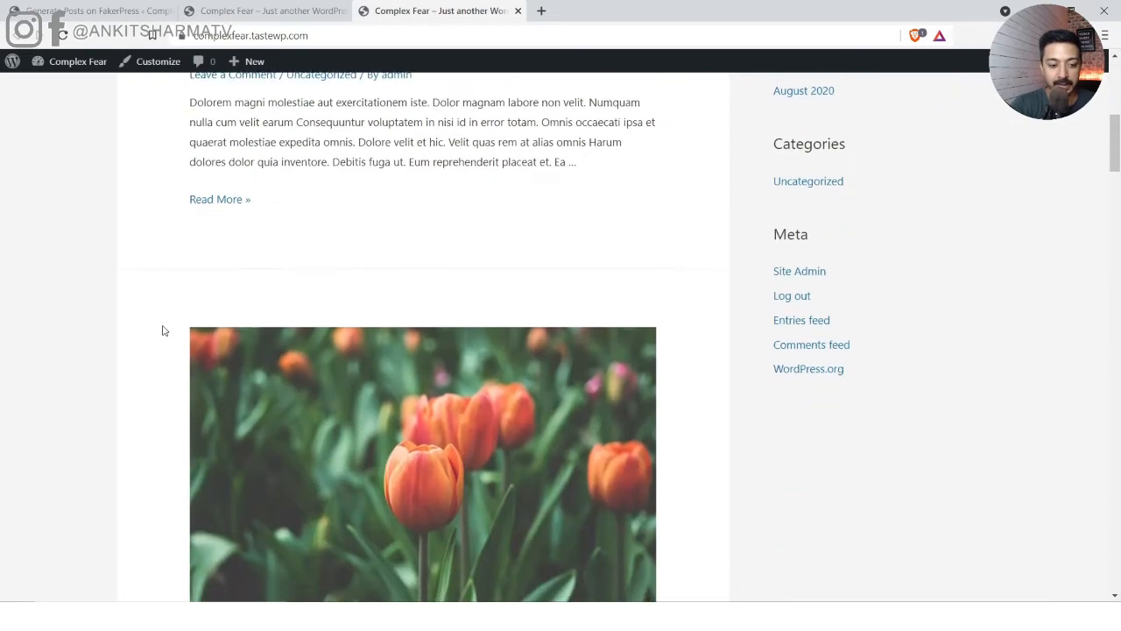
{"action": "scroll", "coordinate": [162, 330], "scroll_direction": "down", "scroll_amount": 5}
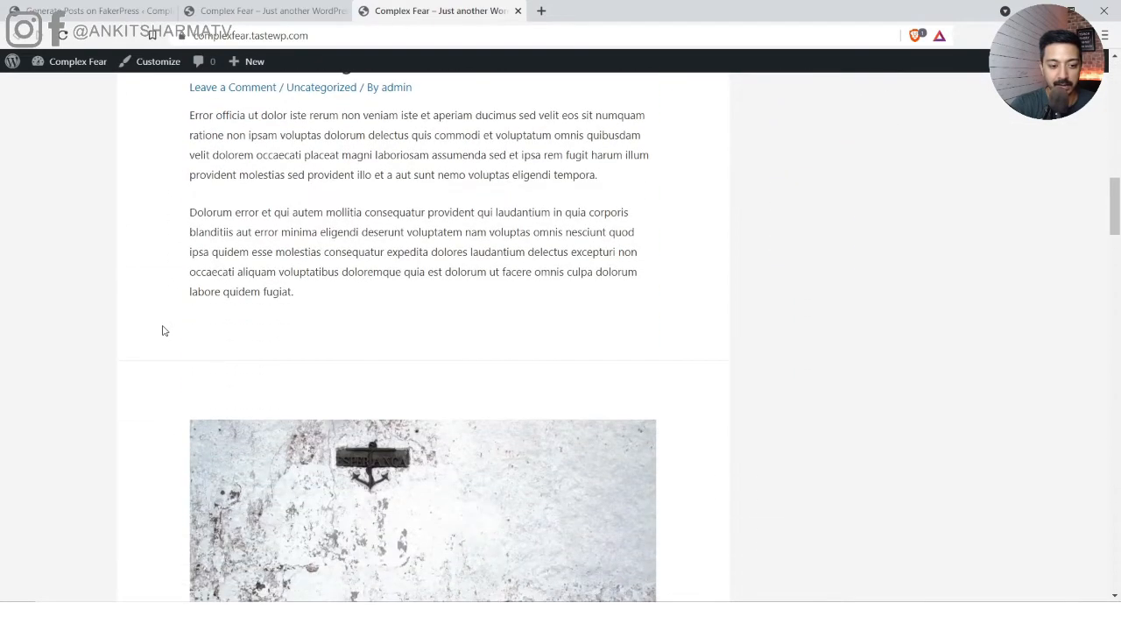
{"action": "scroll", "coordinate": [396, 205], "scroll_direction": "down", "scroll_amount": 10}
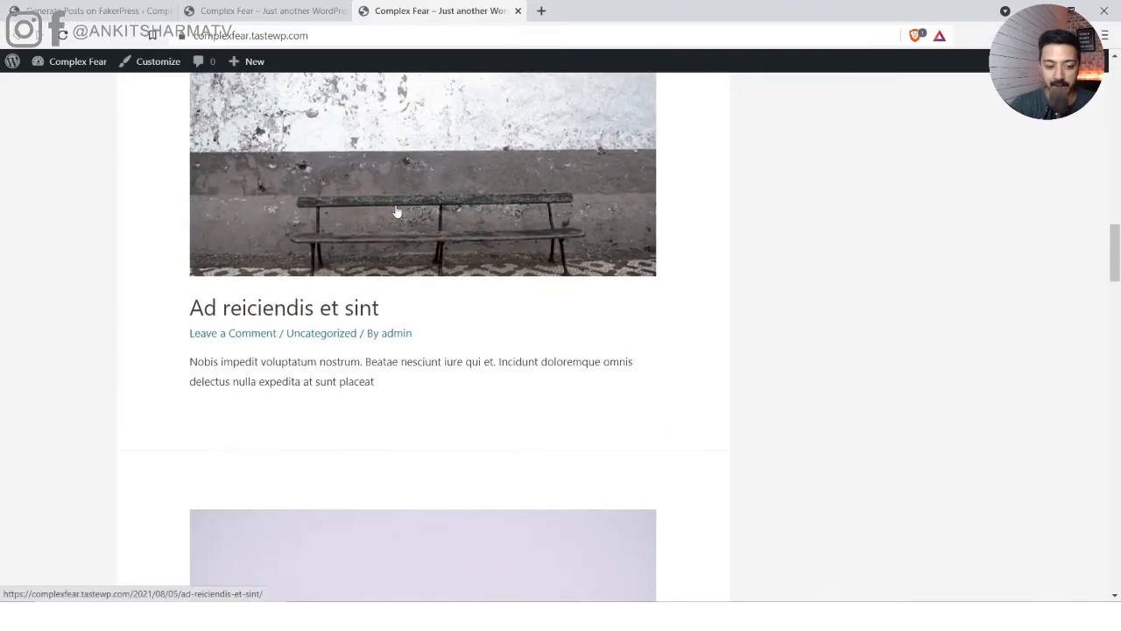
{"action": "scroll", "coordinate": [396, 211], "scroll_direction": "down", "scroll_amount": 4}
{"action": "scroll", "coordinate": [396, 210], "scroll_direction": "up", "scroll_amount": 20}
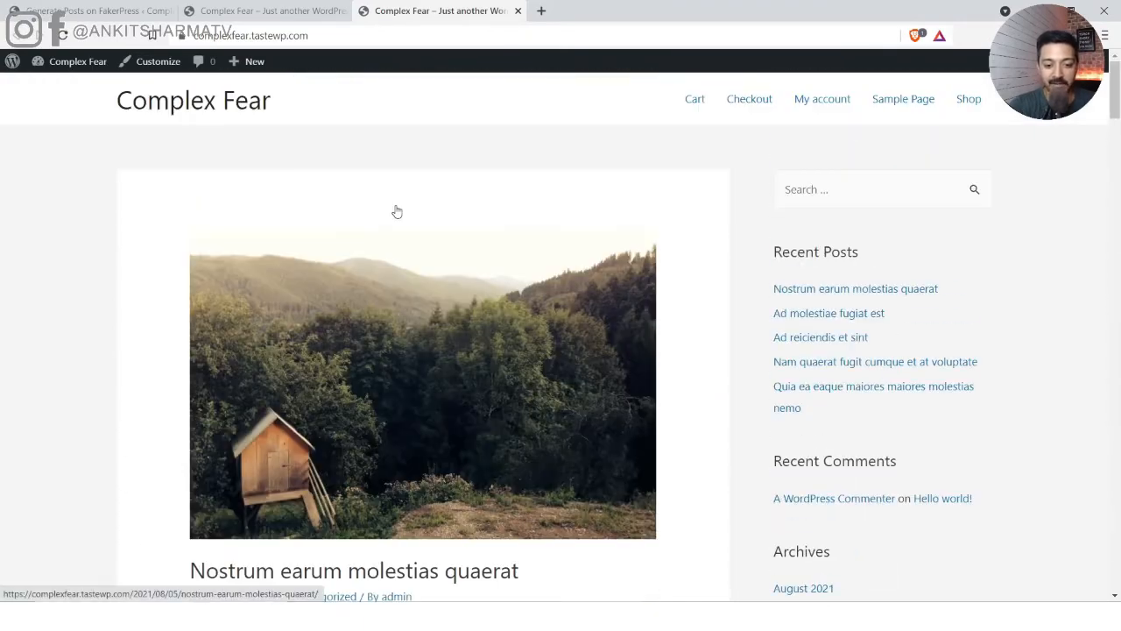
{"action": "left_click", "coordinate": [372, 294]}
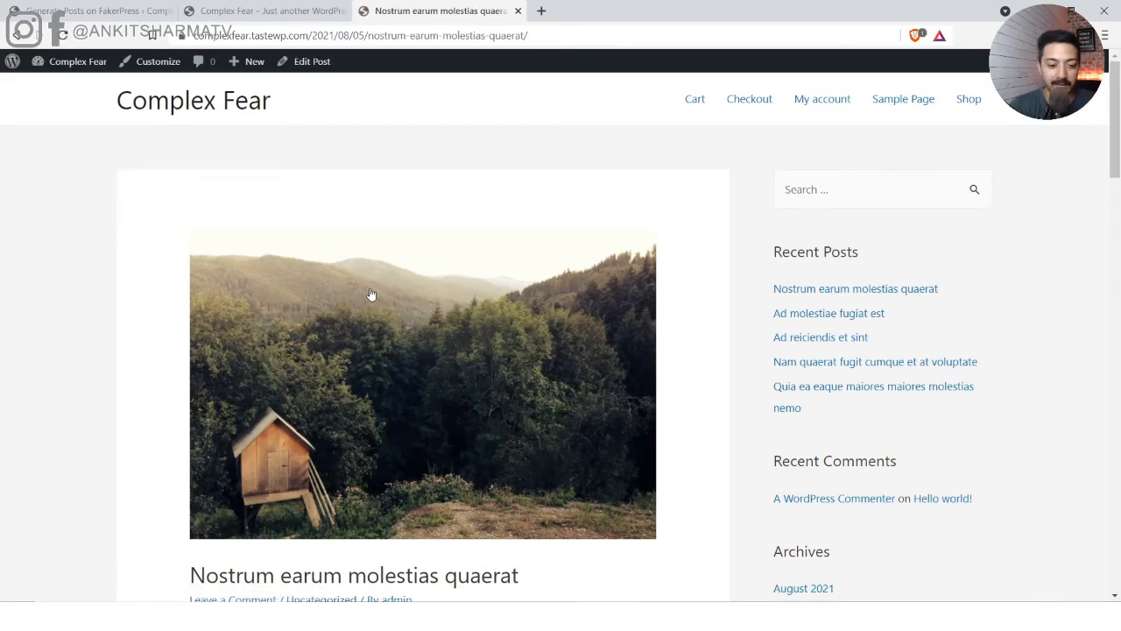
{"action": "scroll", "coordinate": [1, 295], "scroll_direction": "down", "scroll_amount": 20}
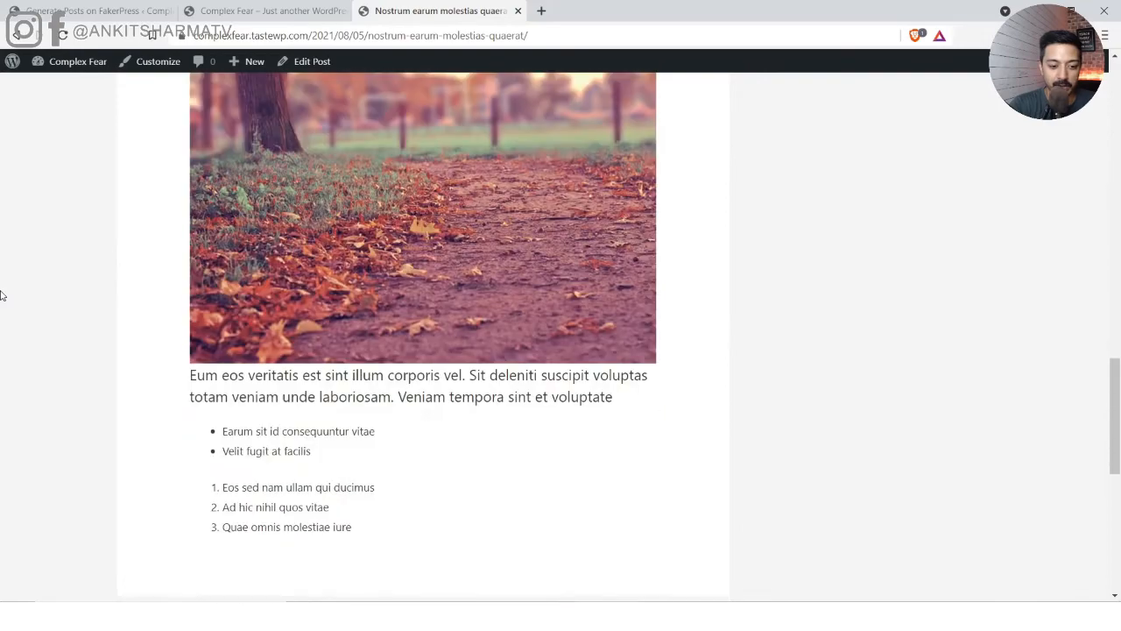
{"action": "scroll", "coordinate": [1, 296], "scroll_direction": "down", "scroll_amount": 6}
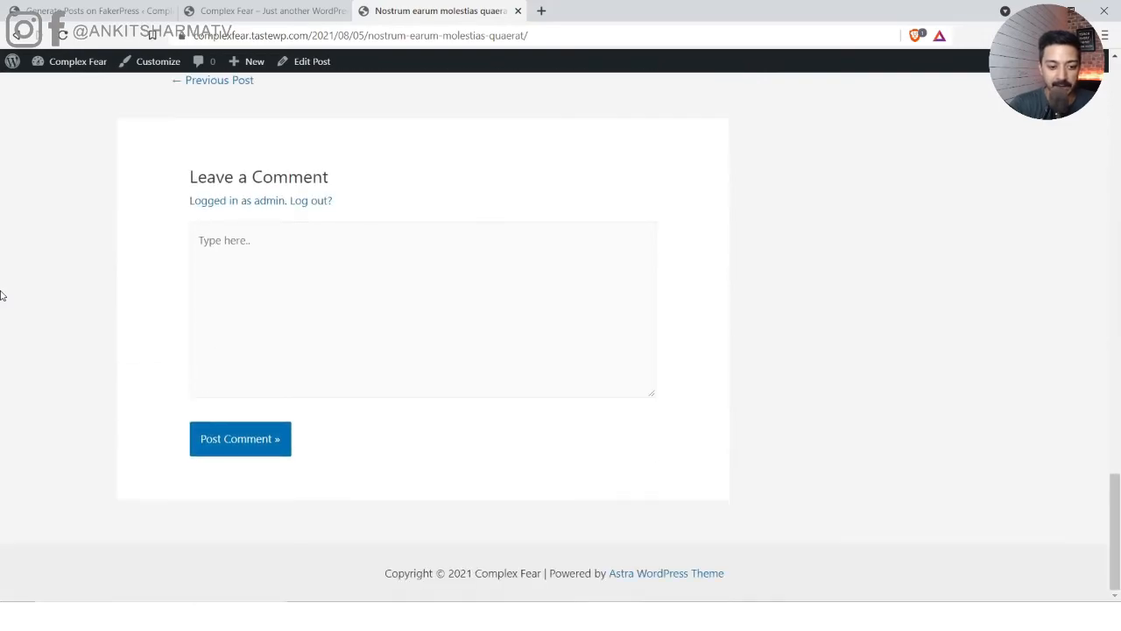
{"action": "left_click", "coordinate": [329, 282]}
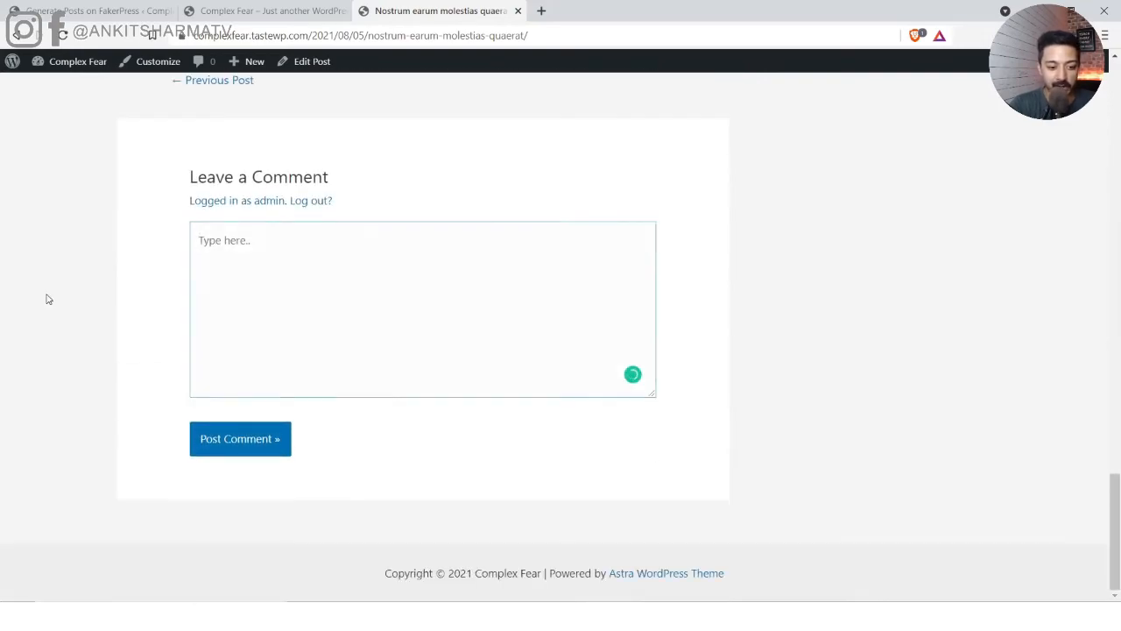
{"action": "scroll", "coordinate": [45, 298], "scroll_direction": "up", "scroll_amount": 9}
{"action": "scroll", "coordinate": [46, 296], "scroll_direction": "up", "scroll_amount": 8}
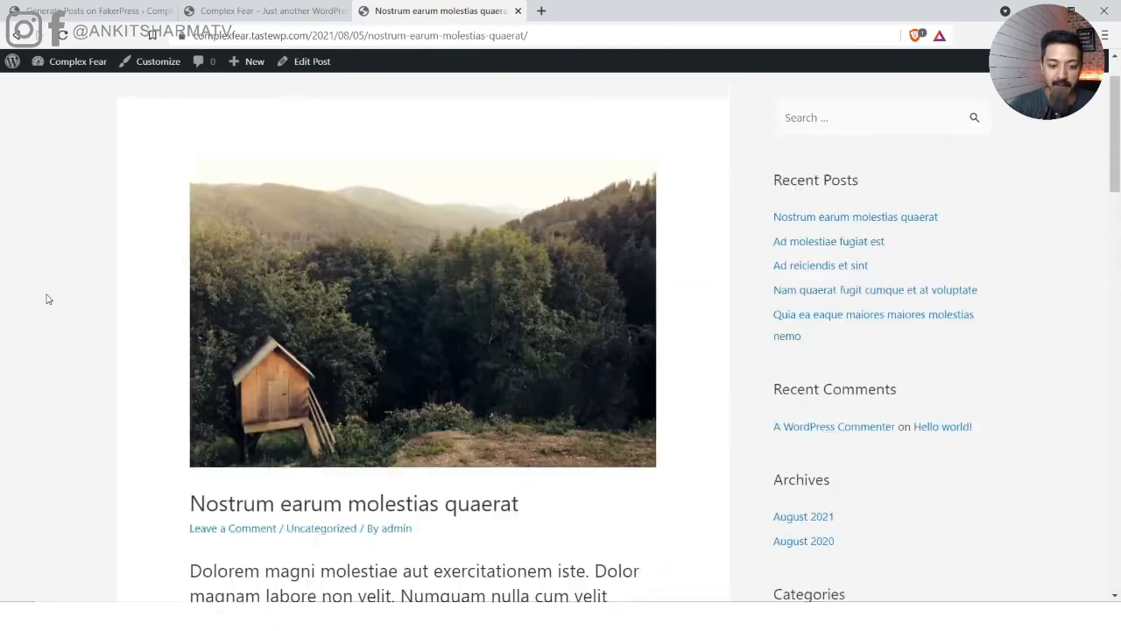
Return to the site's admin area and open the WooCommerce product CSV importer.
{"action": "key", "text": "ctrl+1"}
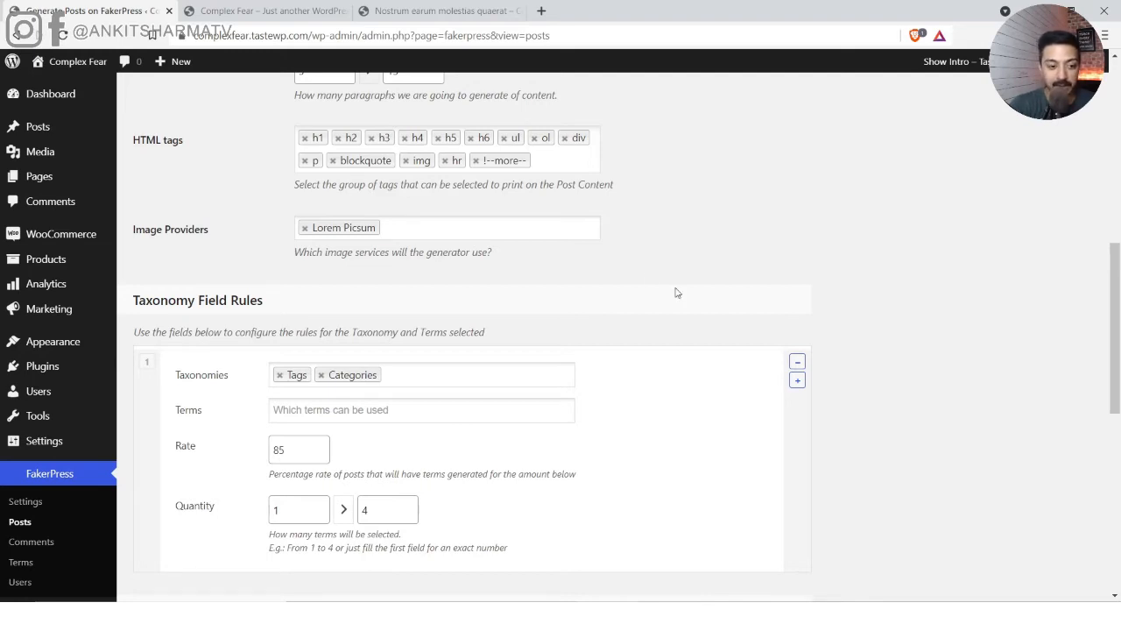
{"action": "left_click", "coordinate": [37, 265]}
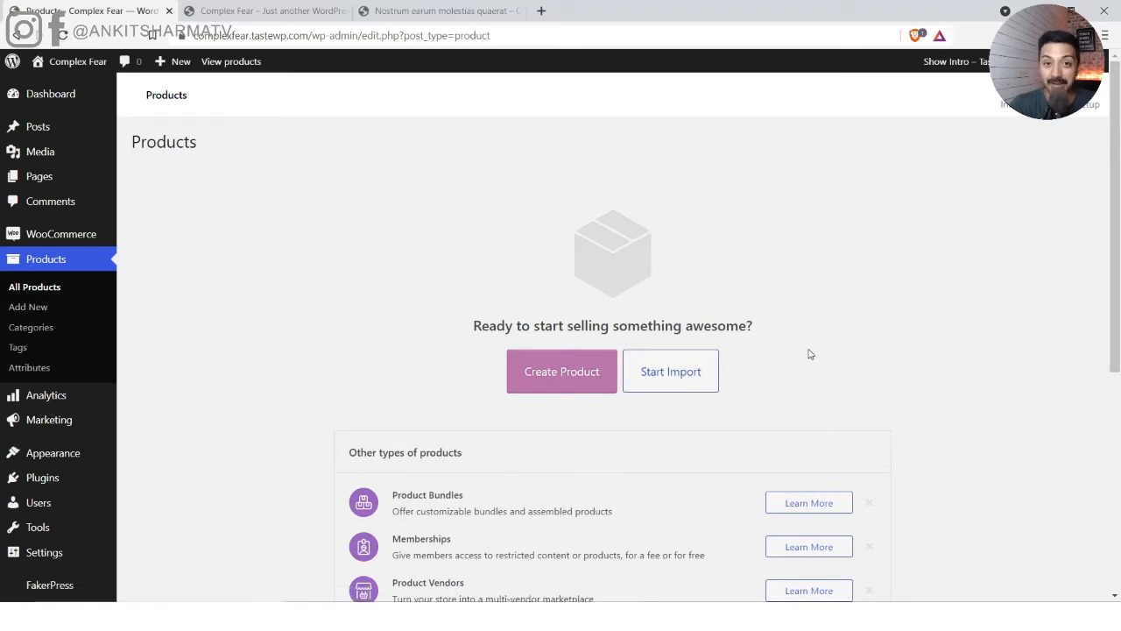
{"action": "left_click", "coordinate": [679, 381]}
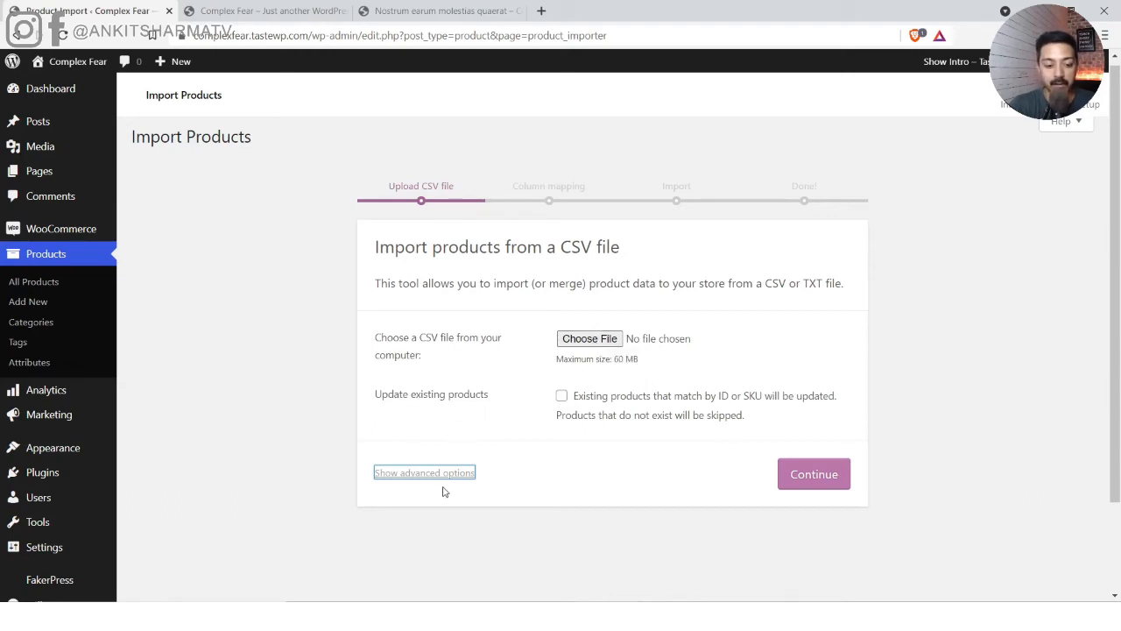
Set the importer's server file path to wp-content/plugins/woocommerce/sample-data/sample_products.csv and continue to the column mapping.
{"action": "left_click", "coordinate": [420, 473]}
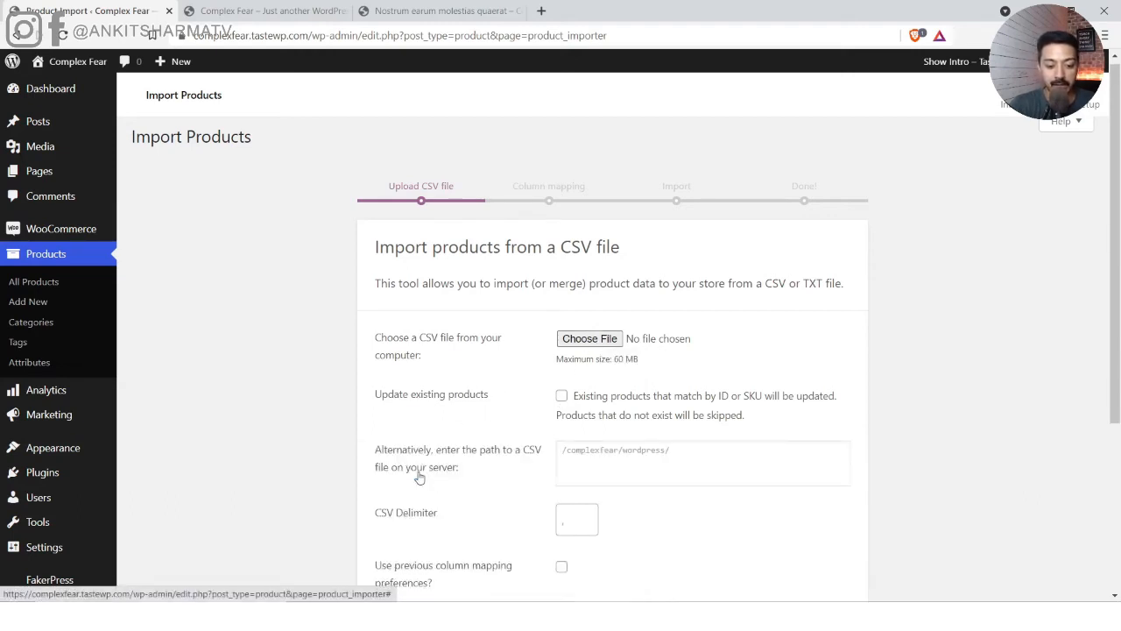
{"action": "scroll", "coordinate": [420, 473], "scroll_direction": "down", "scroll_amount": 1}
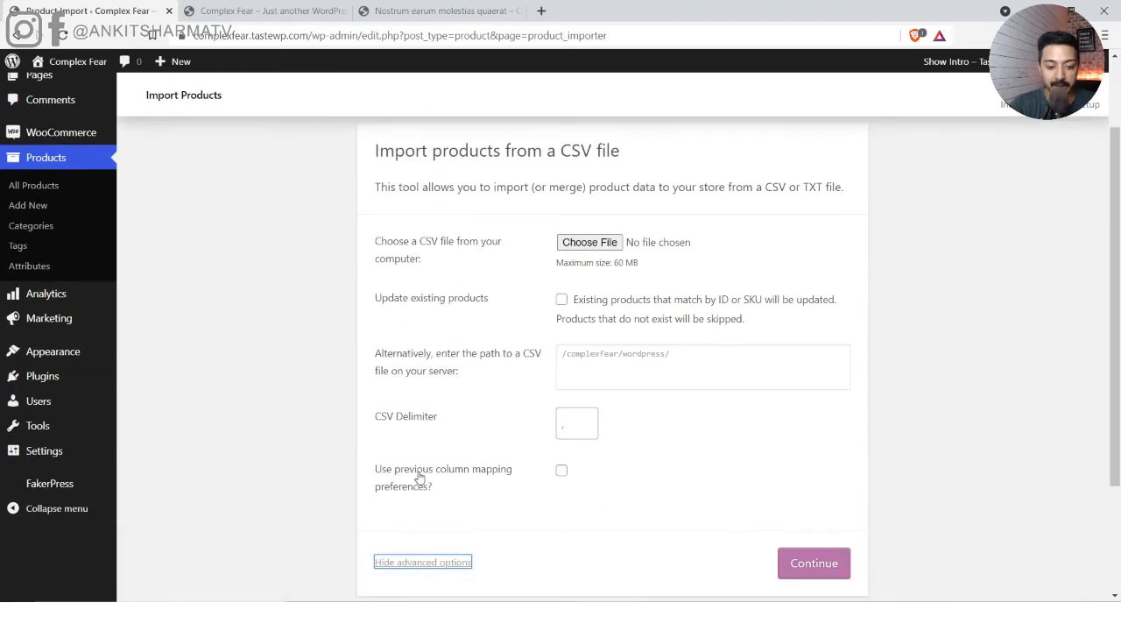
{"action": "left_click", "coordinate": [595, 357]}
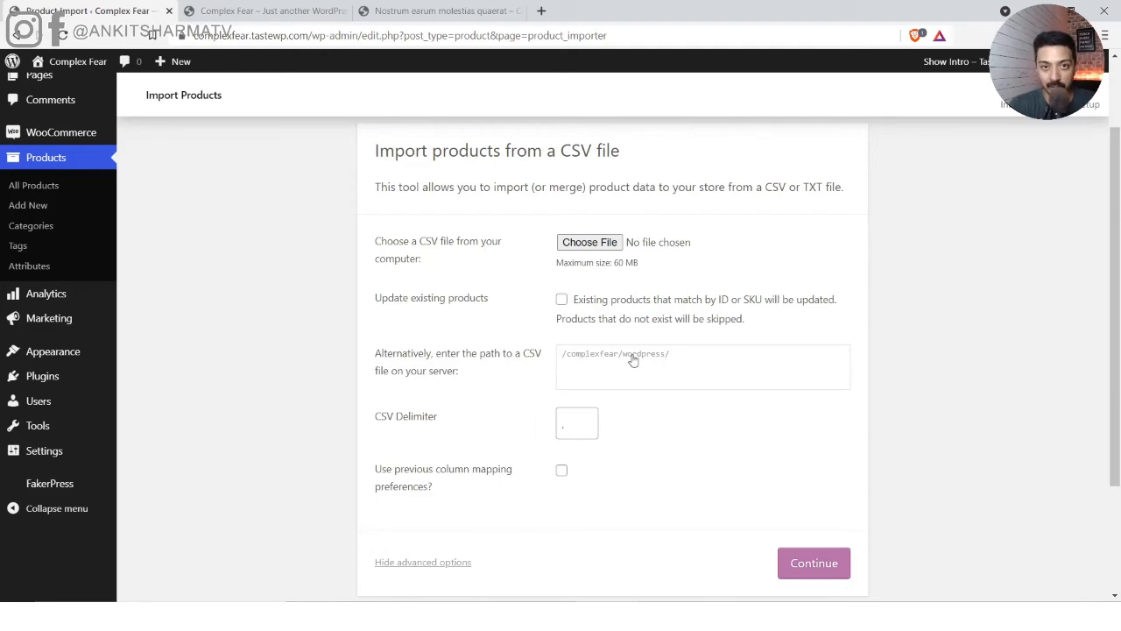
{"action": "key", "text": "ctrl+v"}
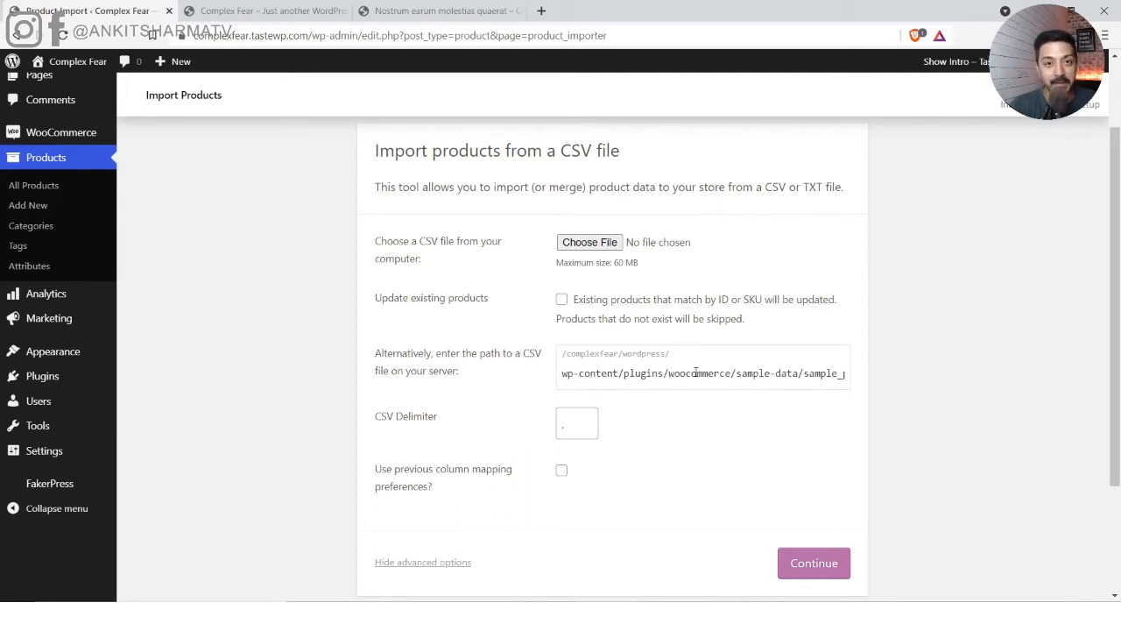
{"action": "scroll", "coordinate": [696, 372], "scroll_direction": "down", "scroll_amount": 2}
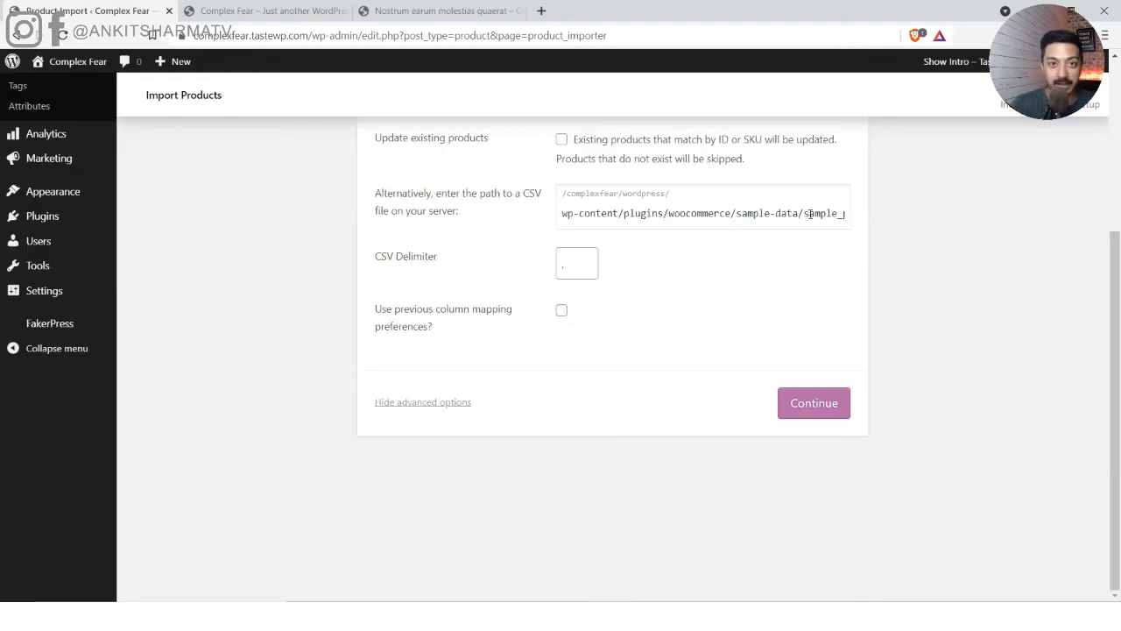
{"action": "left_click", "coordinate": [812, 408]}
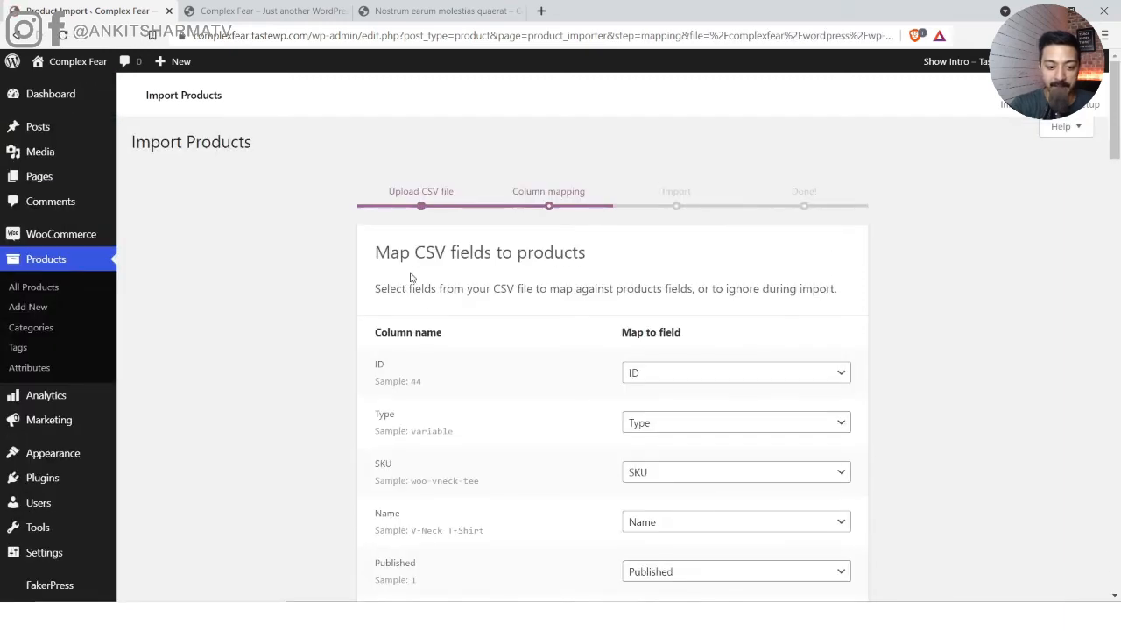
Check the CSV column mapping through to its last field and run the product import with the preset mappings.
{"action": "left_click_drag", "start_coordinate": [414, 252], "coordinate": [603, 265]}
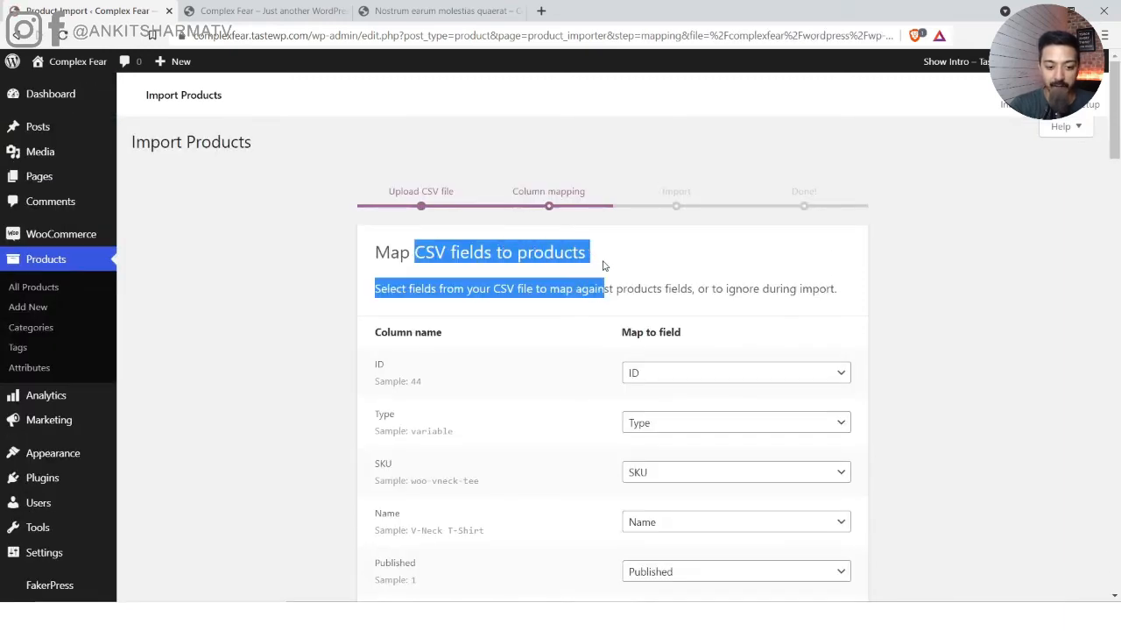
{"action": "scroll", "coordinate": [520, 314], "scroll_direction": "down", "scroll_amount": 1}
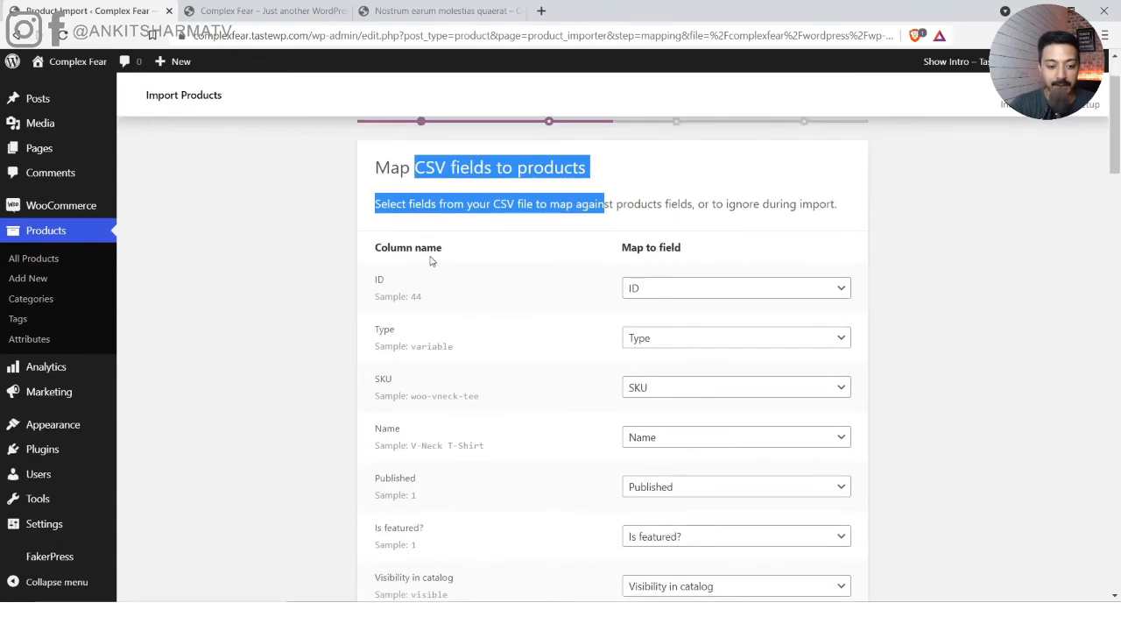
{"action": "left_click", "coordinate": [677, 247]}
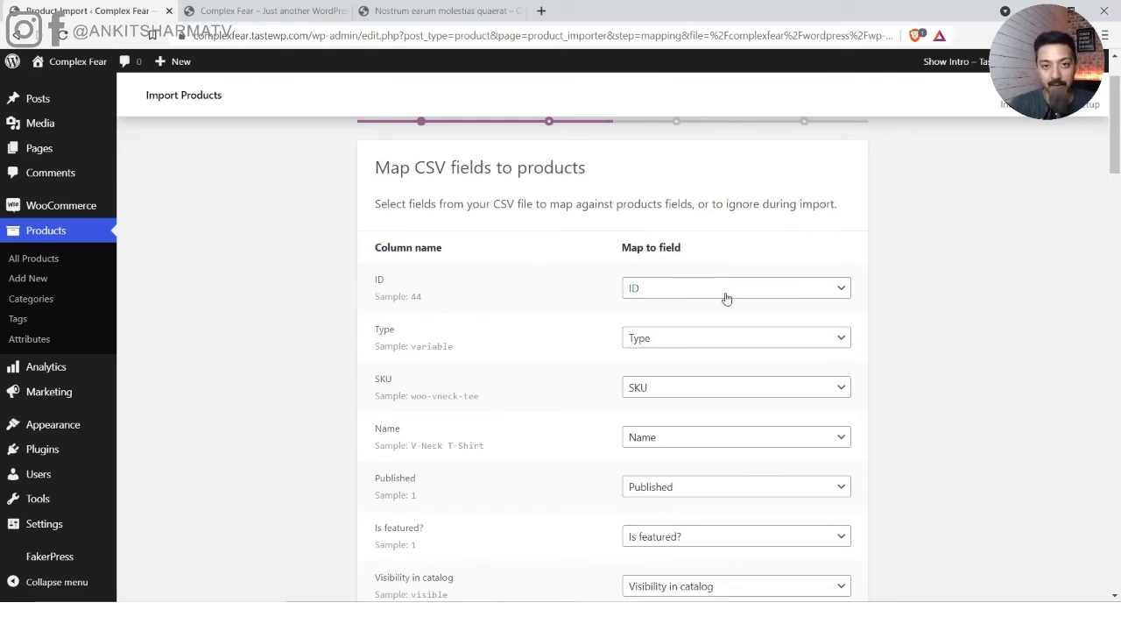
{"action": "scroll", "coordinate": [726, 298], "scroll_direction": "down", "scroll_amount": 2}
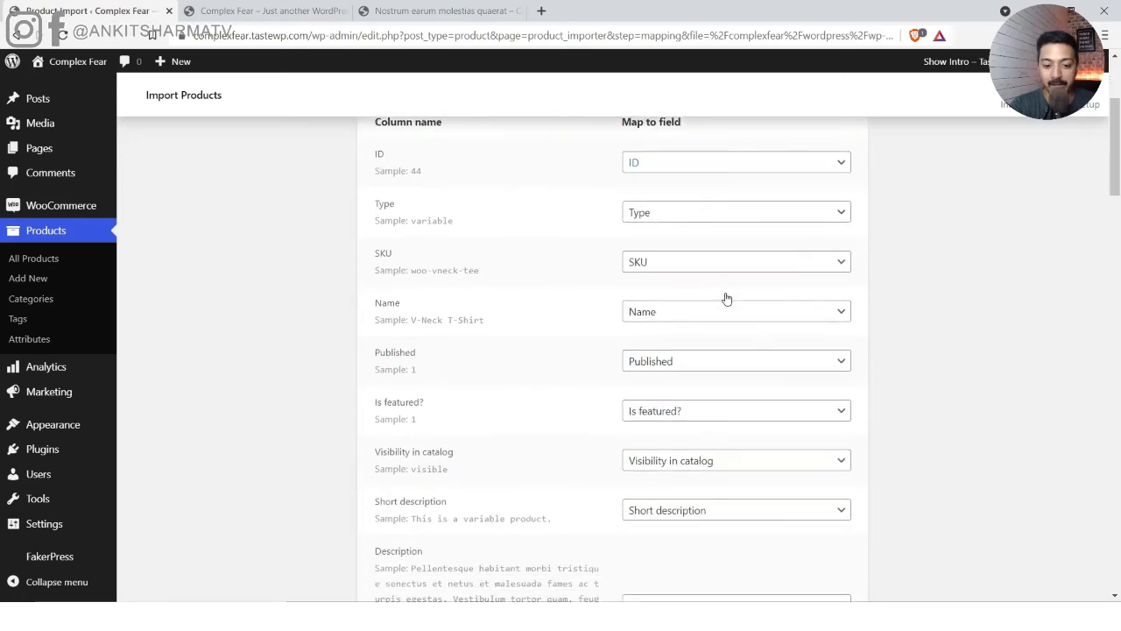
{"action": "scroll", "coordinate": [907, 318], "scroll_direction": "down", "scroll_amount": 2}
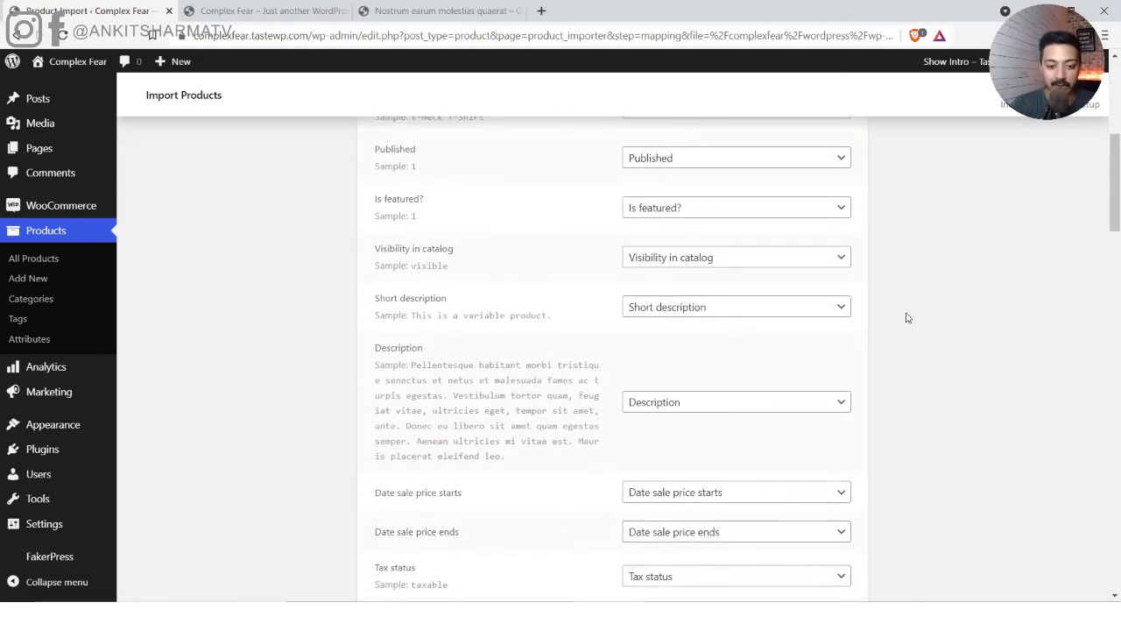
{"action": "scroll", "coordinate": [907, 318], "scroll_direction": "down", "scroll_amount": 8}
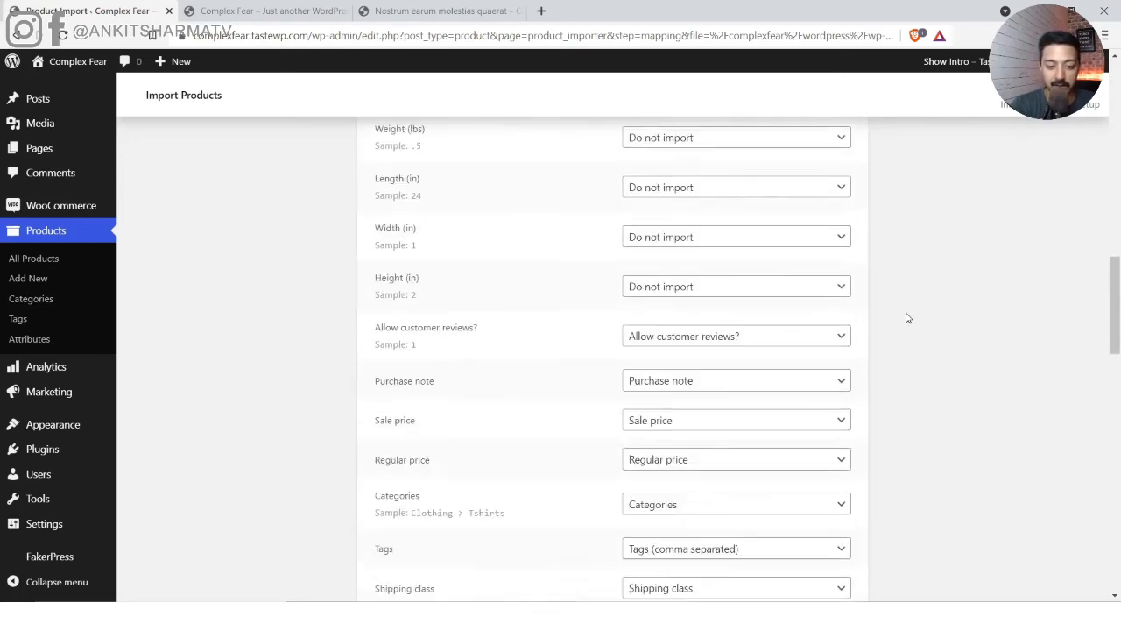
{"action": "scroll", "coordinate": [906, 318], "scroll_direction": "down", "scroll_amount": 15}
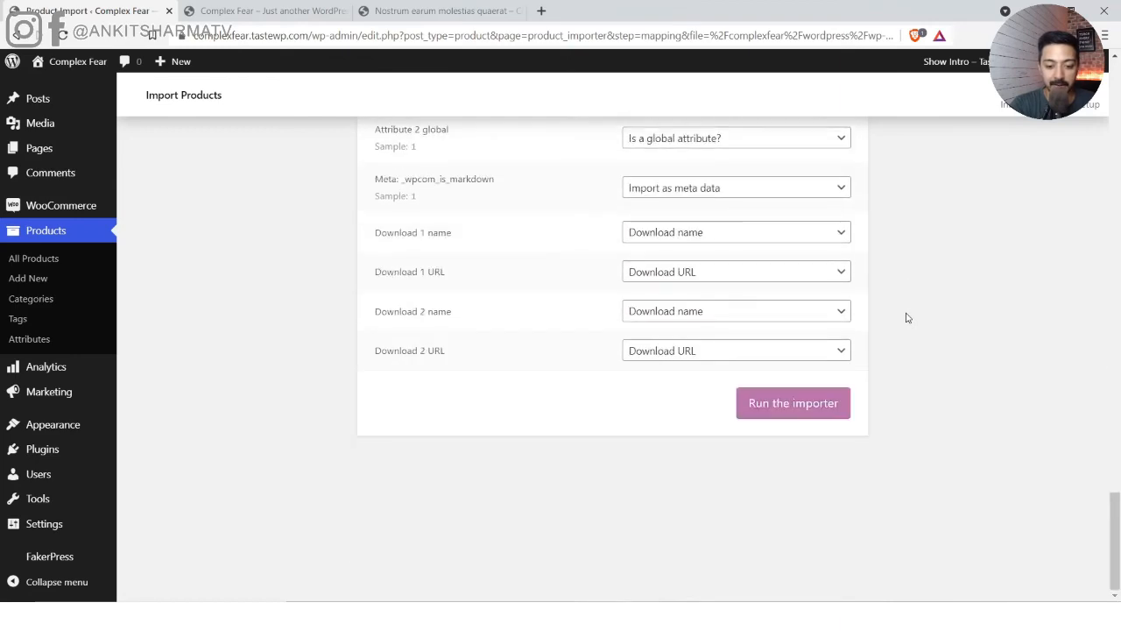
{"action": "left_click", "coordinate": [812, 410]}
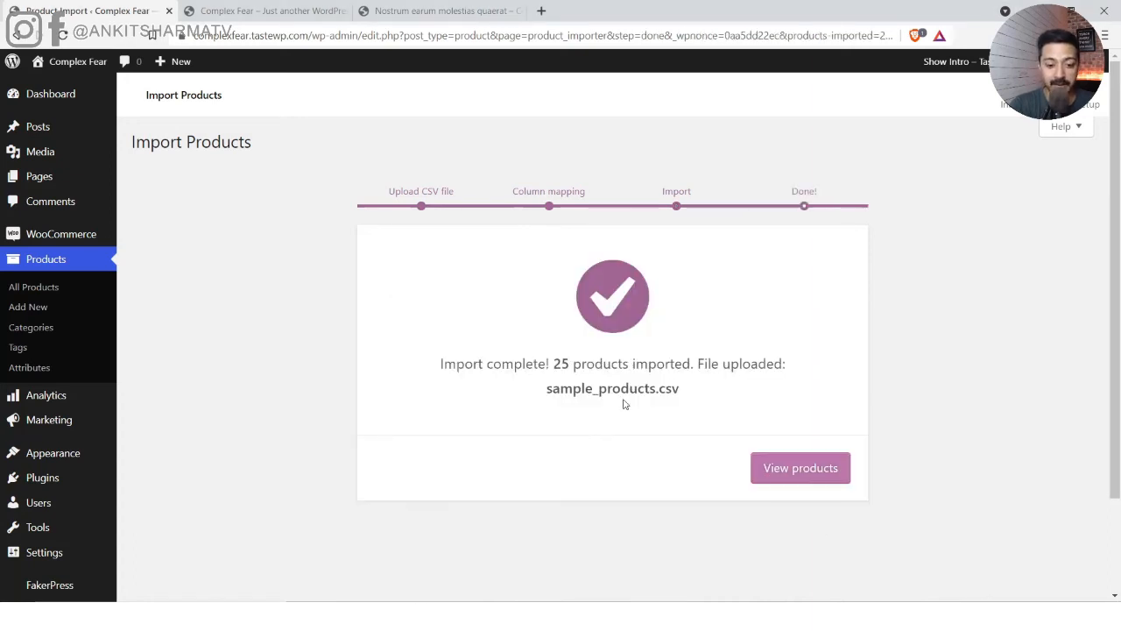
Open the store's product list from the import summary and look through the imported sample products.
{"action": "left_click_drag", "start_coordinate": [554, 361], "coordinate": [684, 393]}
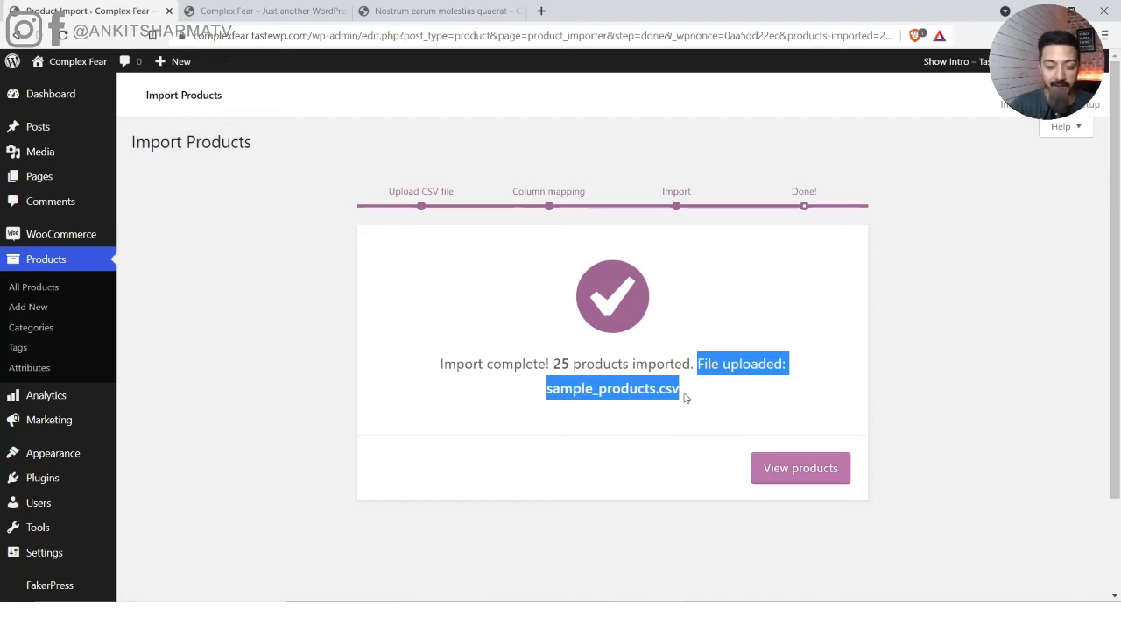
{"action": "left_click", "coordinate": [815, 469]}
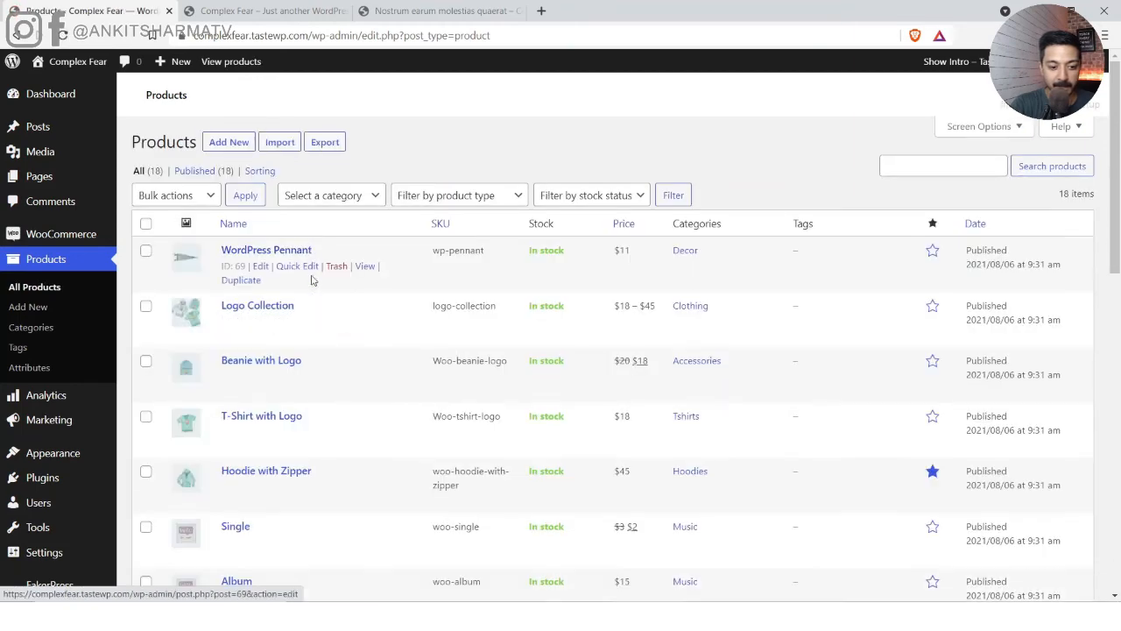
{"action": "scroll", "coordinate": [333, 381], "scroll_direction": "down", "scroll_amount": 6}
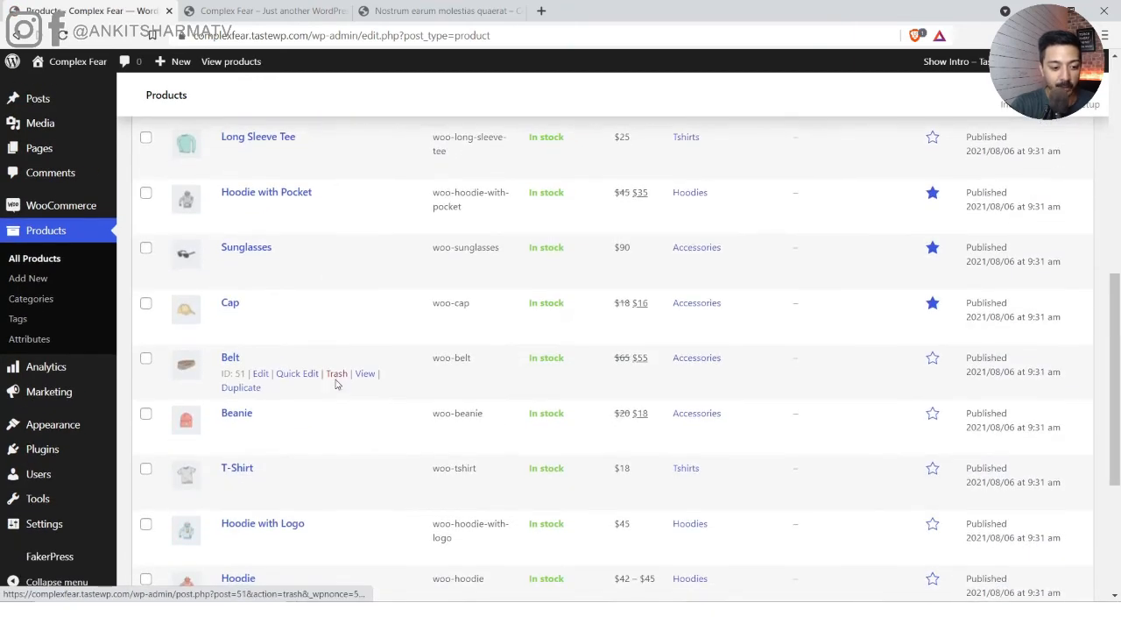
{"action": "scroll", "coordinate": [335, 383], "scroll_direction": "down", "scroll_amount": 3}
{"action": "scroll", "coordinate": [335, 383], "scroll_direction": "up", "scroll_amount": 10}
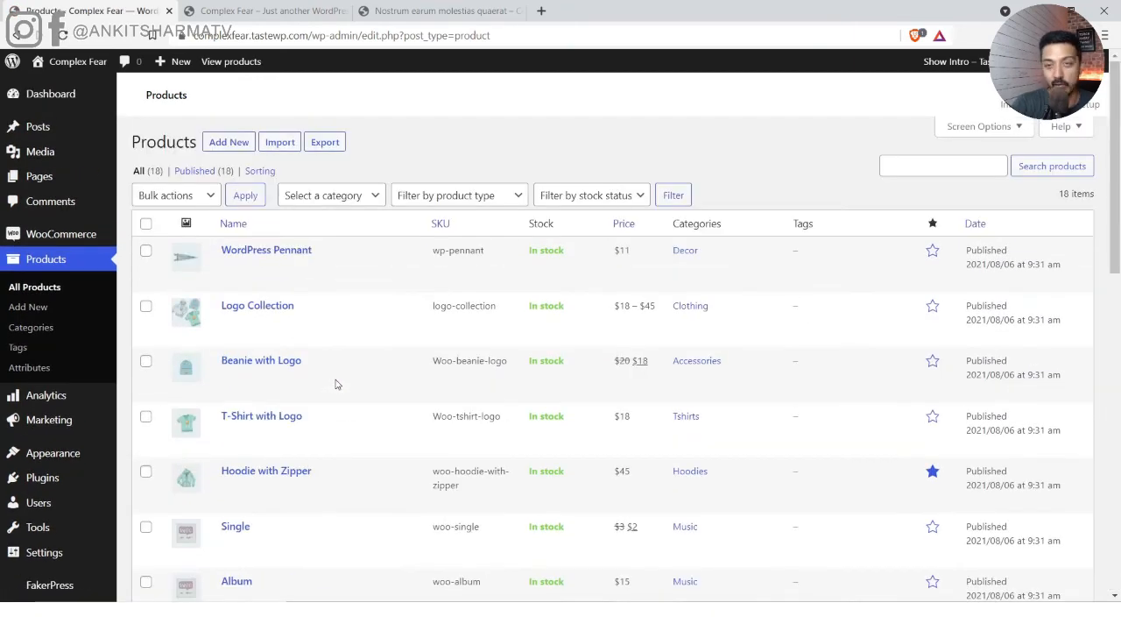
Open the Shop page on the site's public front end and look through the imported products.
{"action": "key", "text": "ctrl+Tab"}
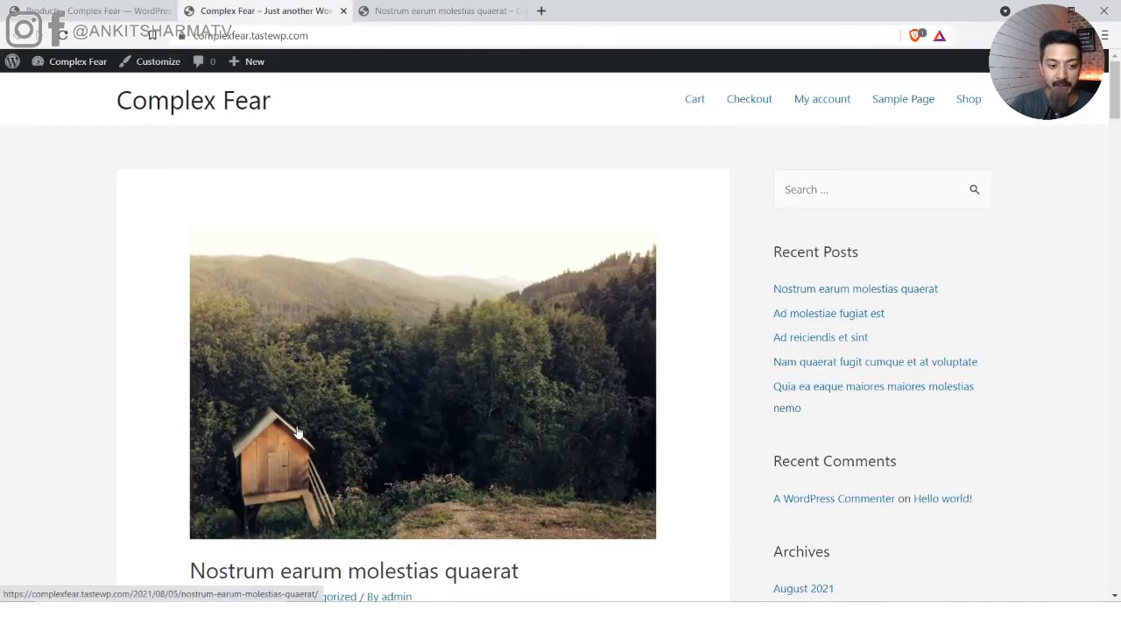
{"action": "scroll", "coordinate": [298, 431], "scroll_direction": "down", "scroll_amount": 9}
{"action": "scroll", "coordinate": [297, 427], "scroll_direction": "up", "scroll_amount": 9}
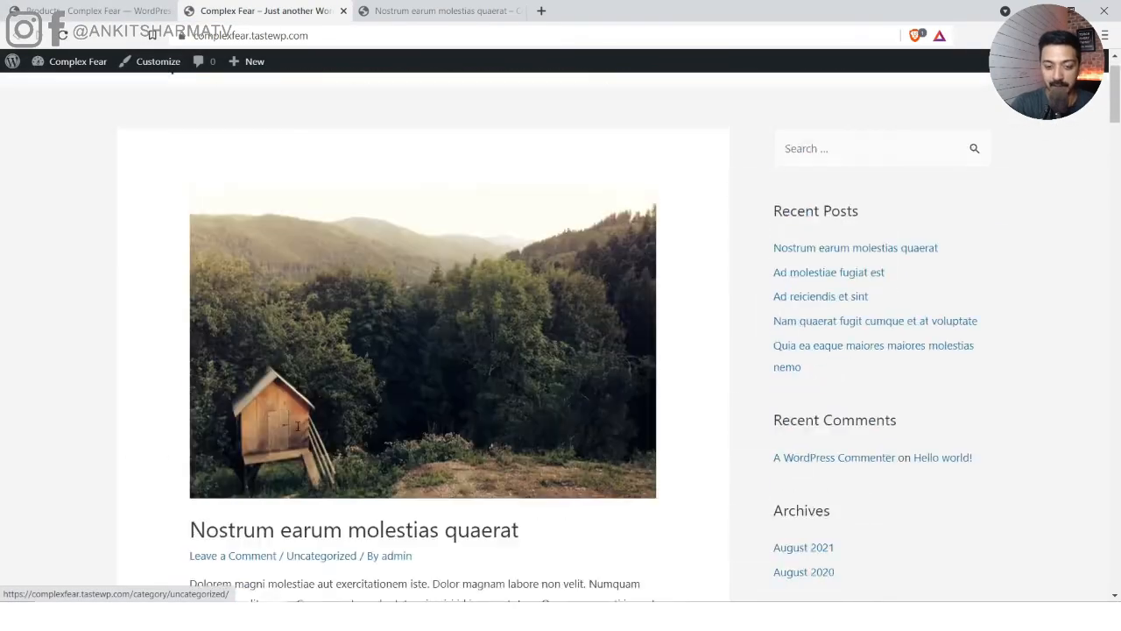
{"action": "scroll", "coordinate": [298, 427], "scroll_direction": "up", "scroll_amount": 1}
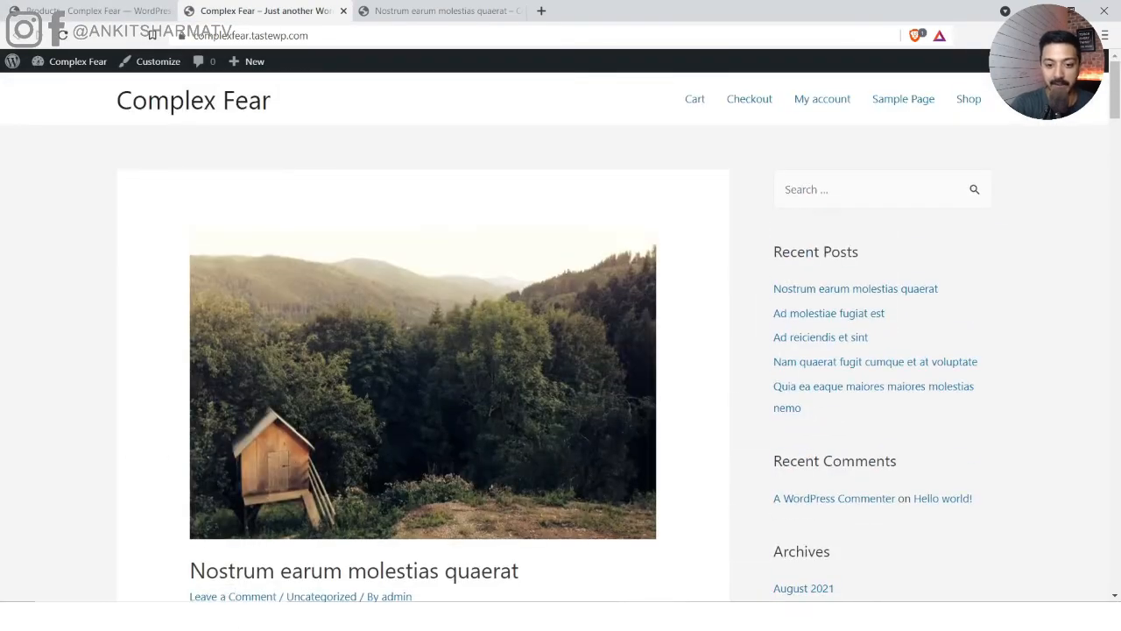
{"action": "left_click", "coordinate": [964, 96]}
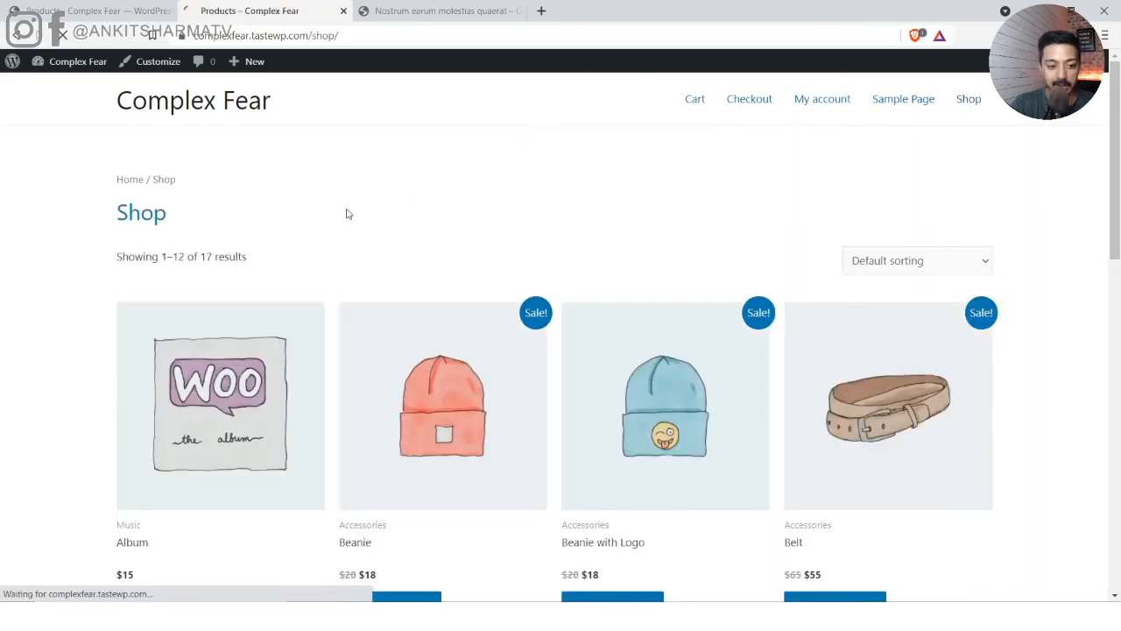
{"action": "scroll", "coordinate": [518, 193], "scroll_direction": "down", "scroll_amount": 6}
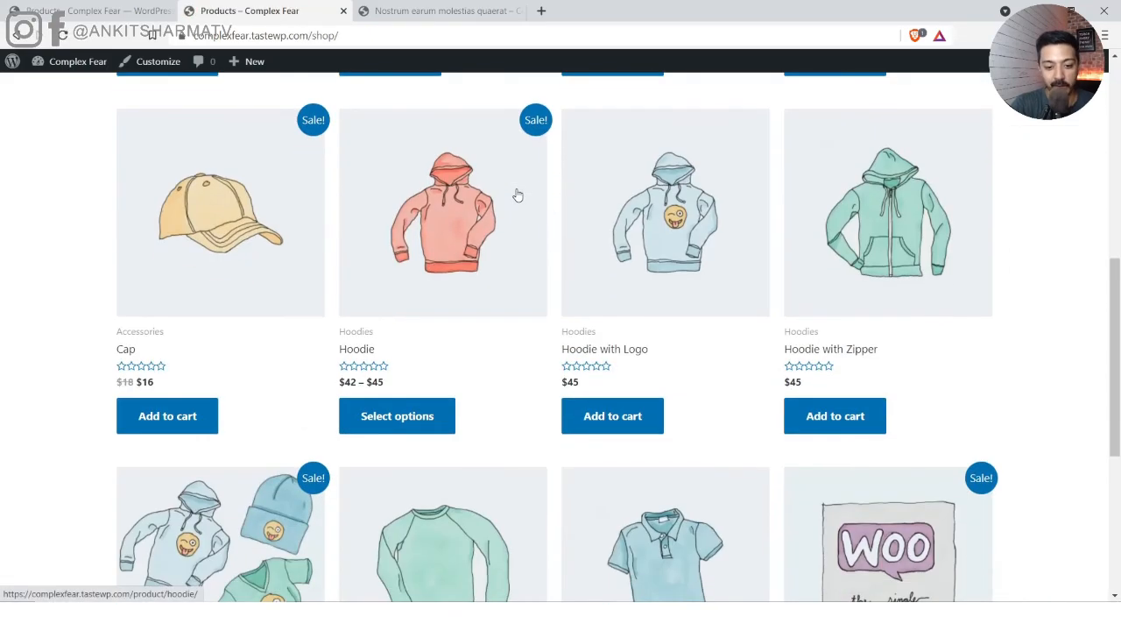
Open the Hoodie product from the shop and look over its page down to the description.
{"action": "left_click", "coordinate": [432, 220]}
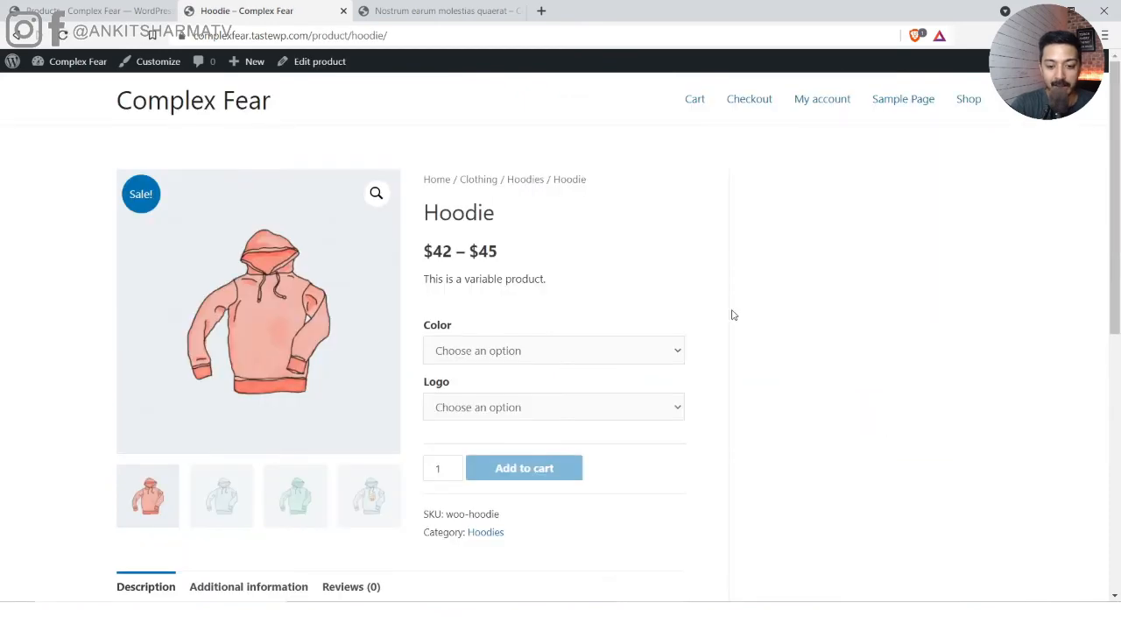
{"action": "scroll", "coordinate": [734, 314], "scroll_direction": "down", "scroll_amount": 3}
{"action": "scroll", "coordinate": [733, 315], "scroll_direction": "up", "scroll_amount": 3}
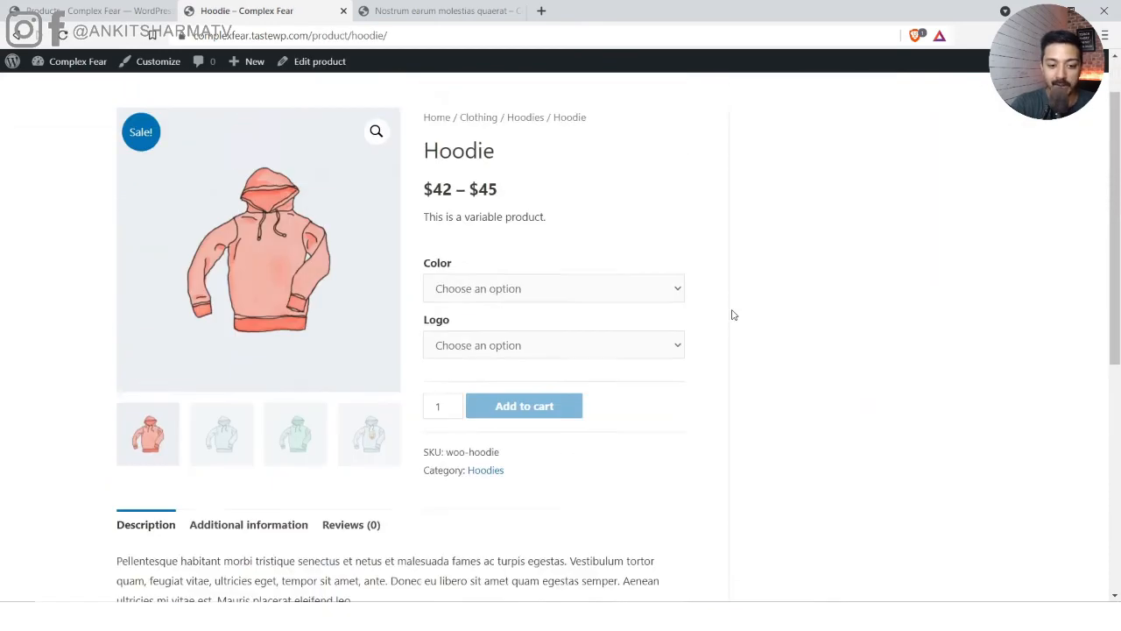